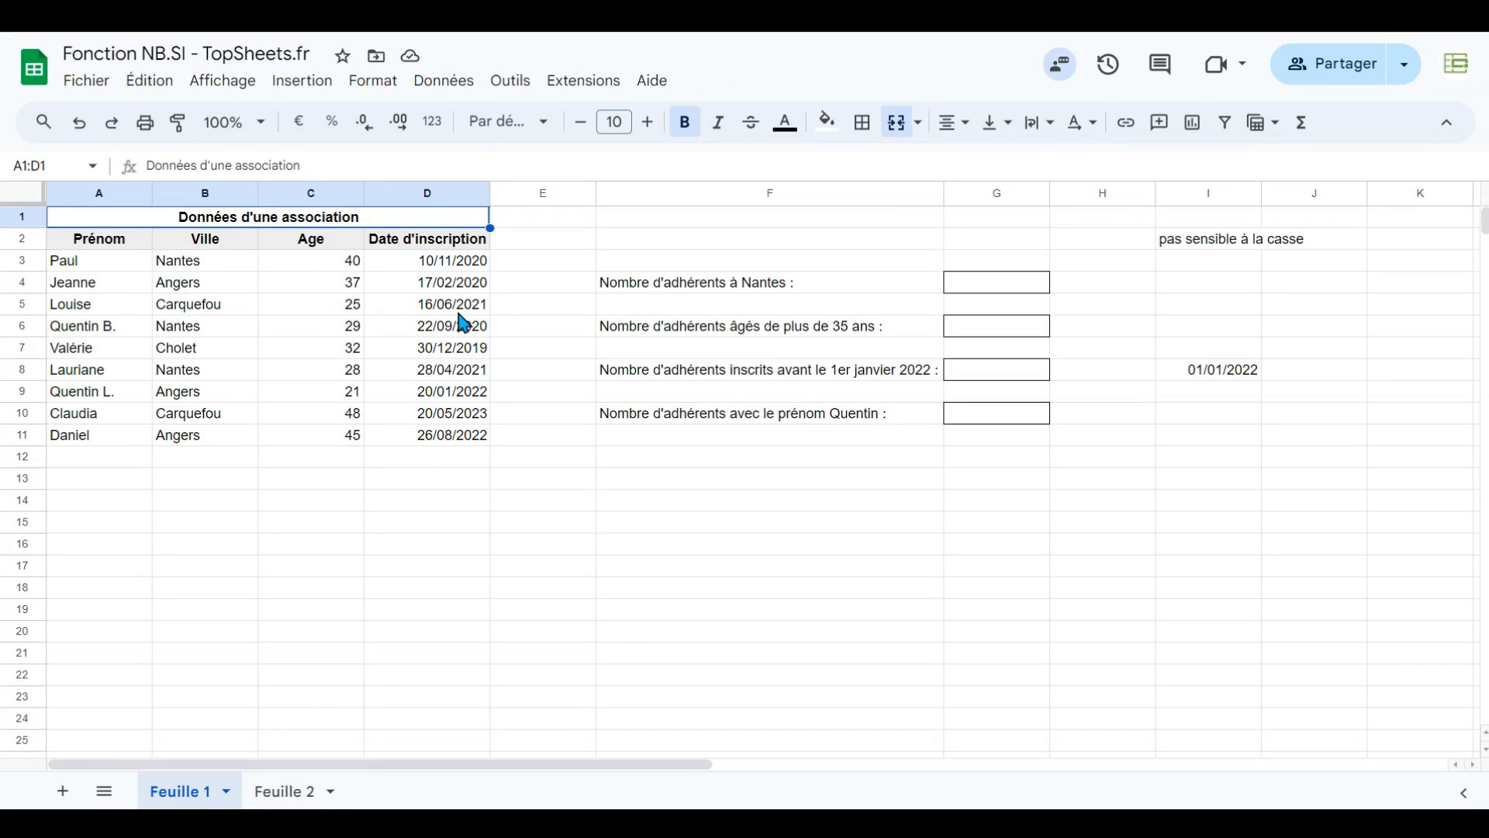
# Step: Enter =NB.SI(B3:B11;"Nantes") in G4 to count the members living in Nantes
pyautogui.moveTo(819, 283); pyautogui.dragTo(821, 415)
pyautogui.click(967, 281)
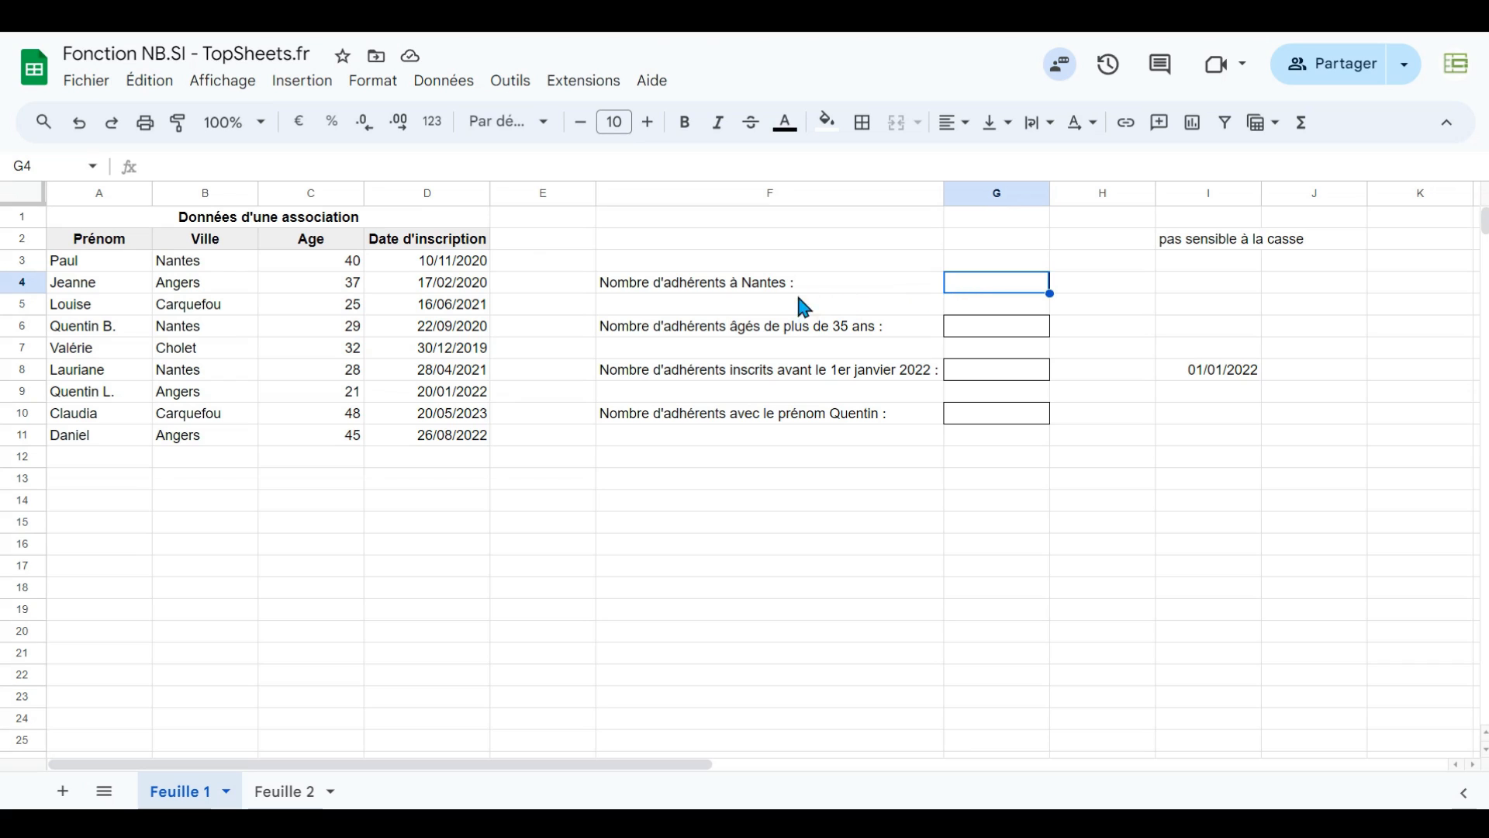
pyautogui.moveTo(183, 267); pyautogui.dragTo(193, 435)
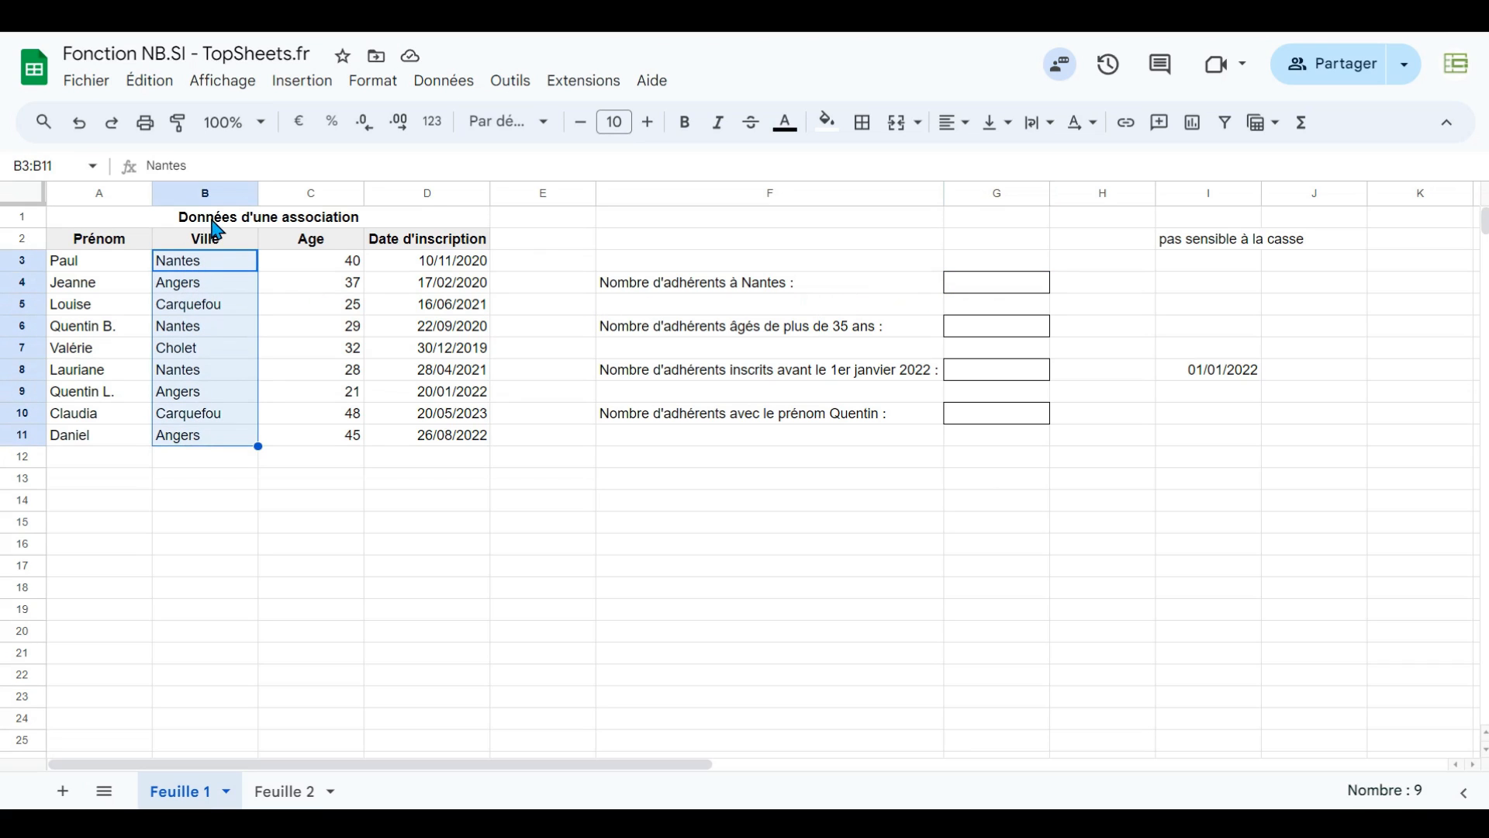
pyautogui.click(1023, 287)
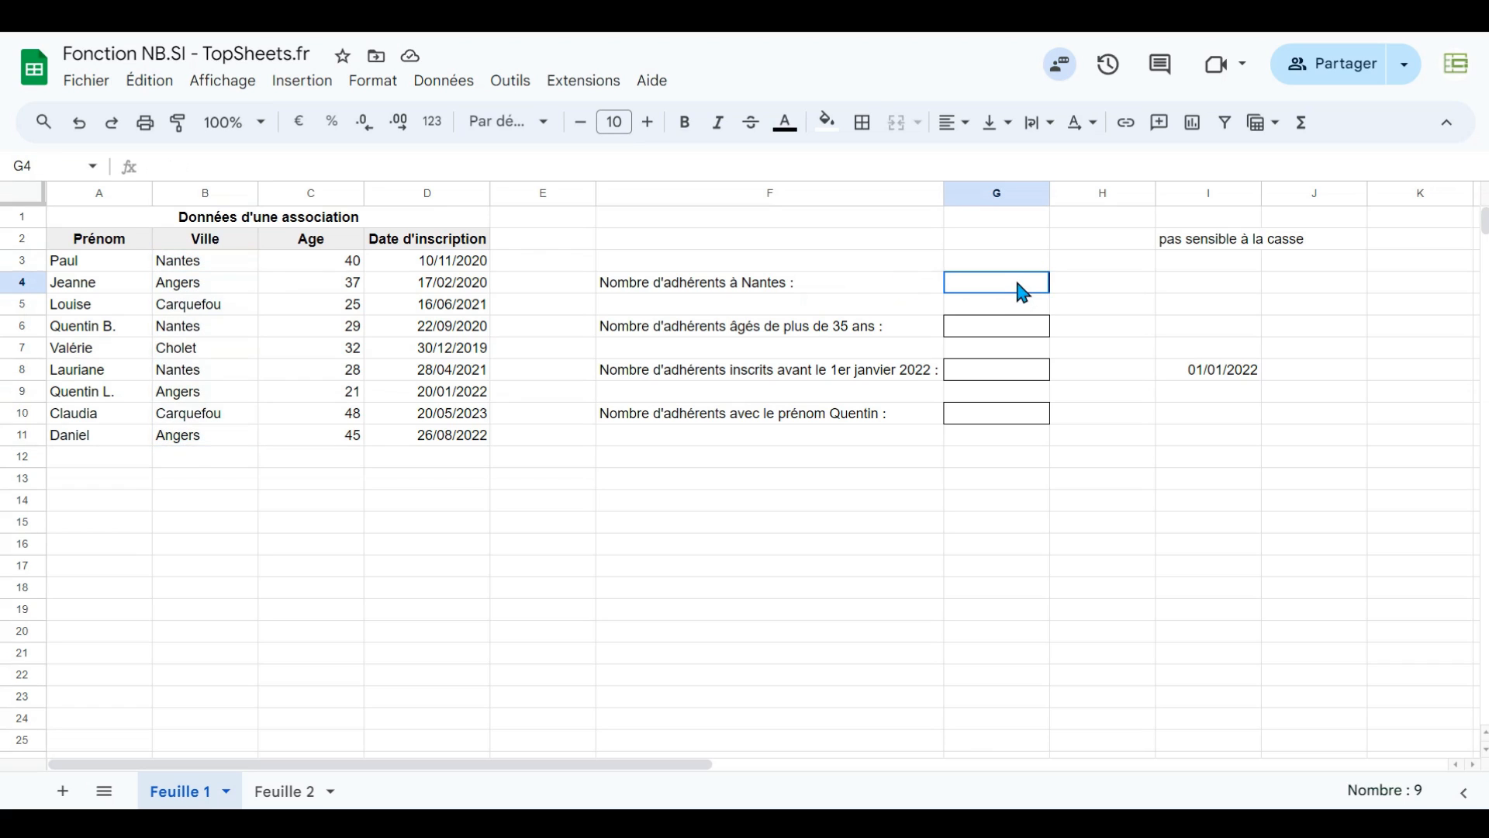
pyautogui.write('=N')
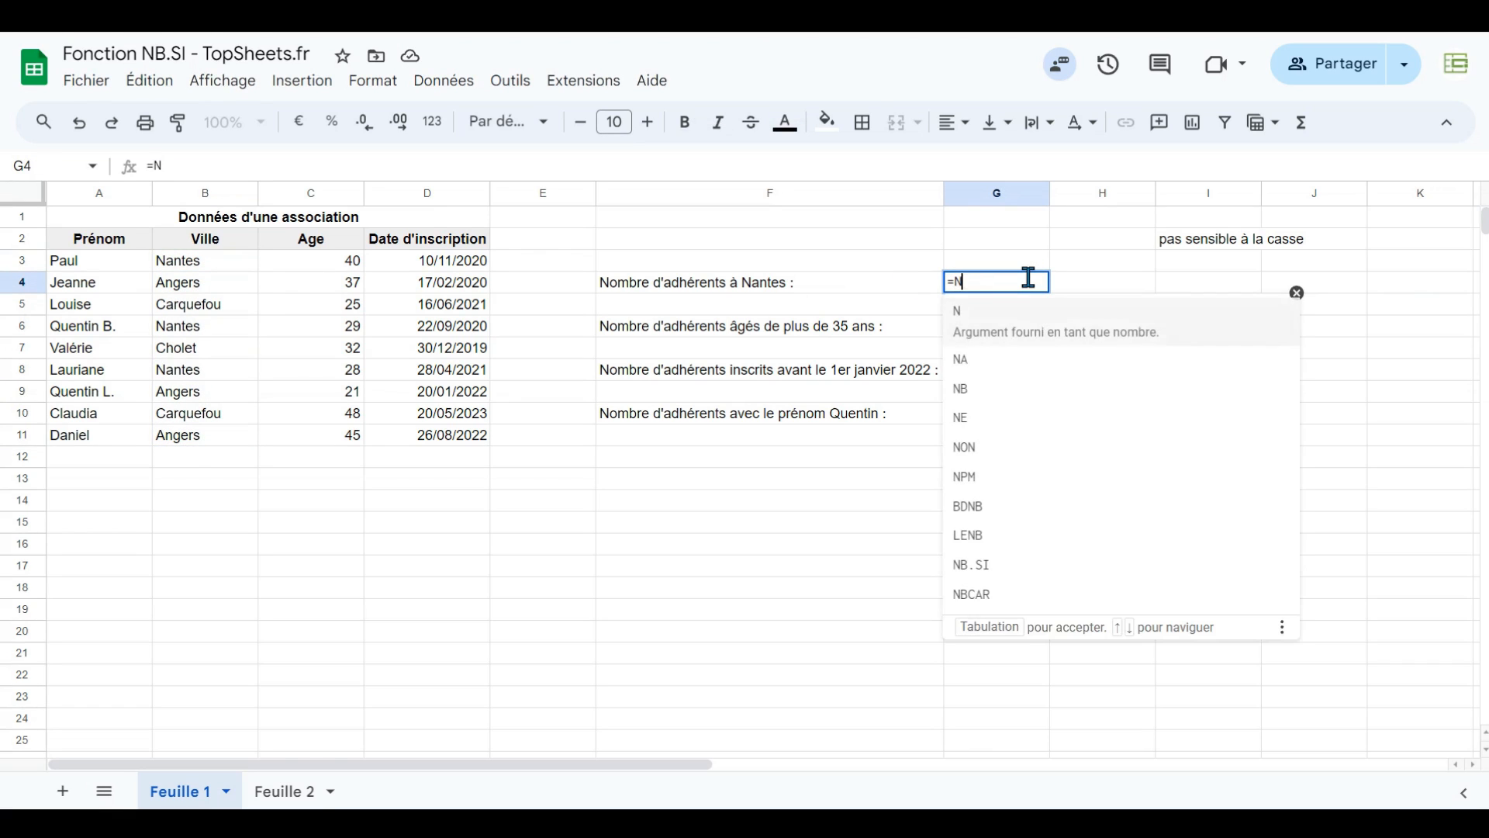
pyautogui.write('B.SI(')
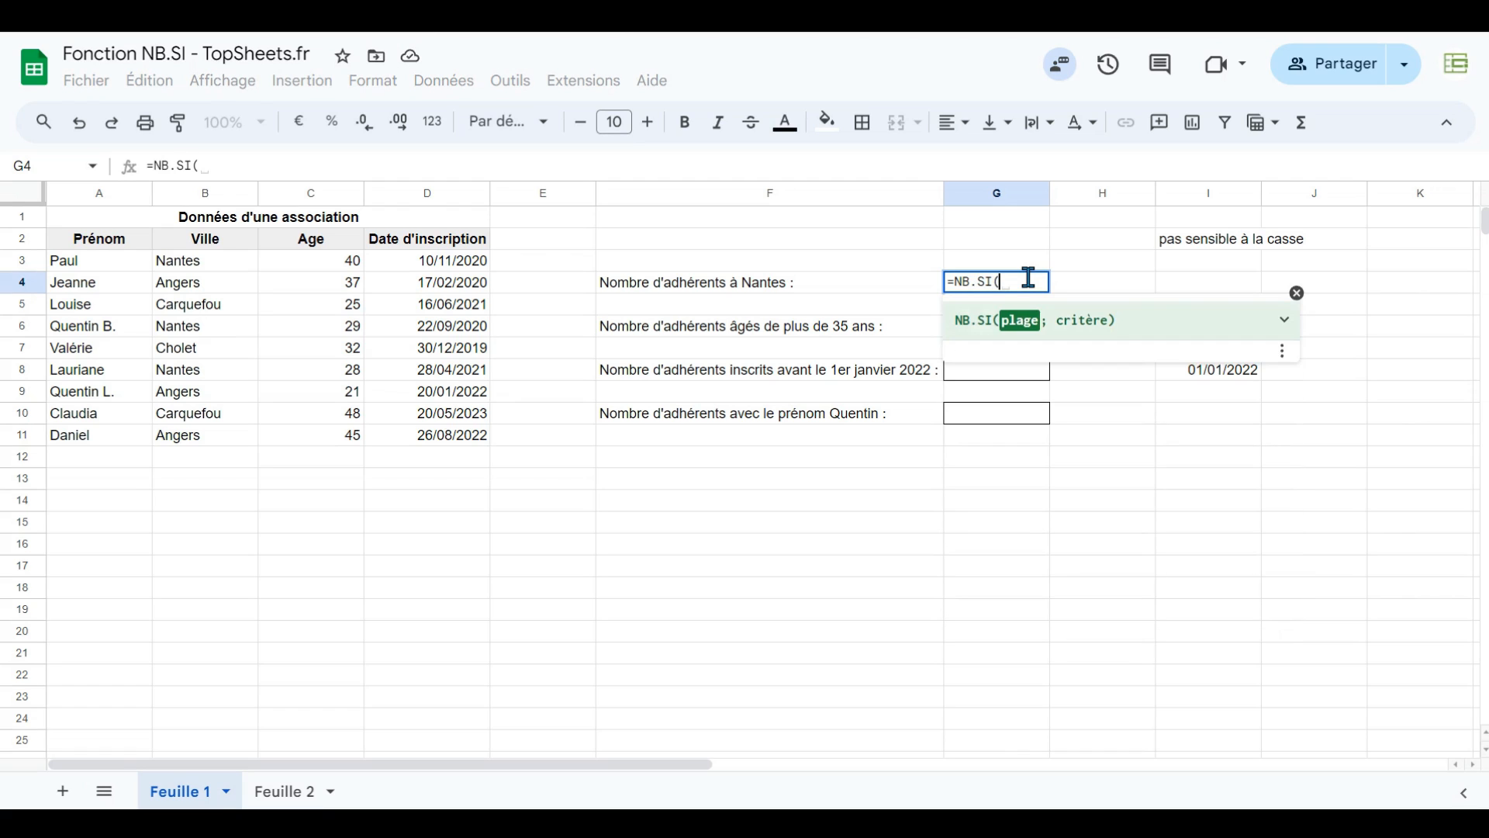
pyautogui.moveTo(228, 261); pyautogui.dragTo(235, 449)
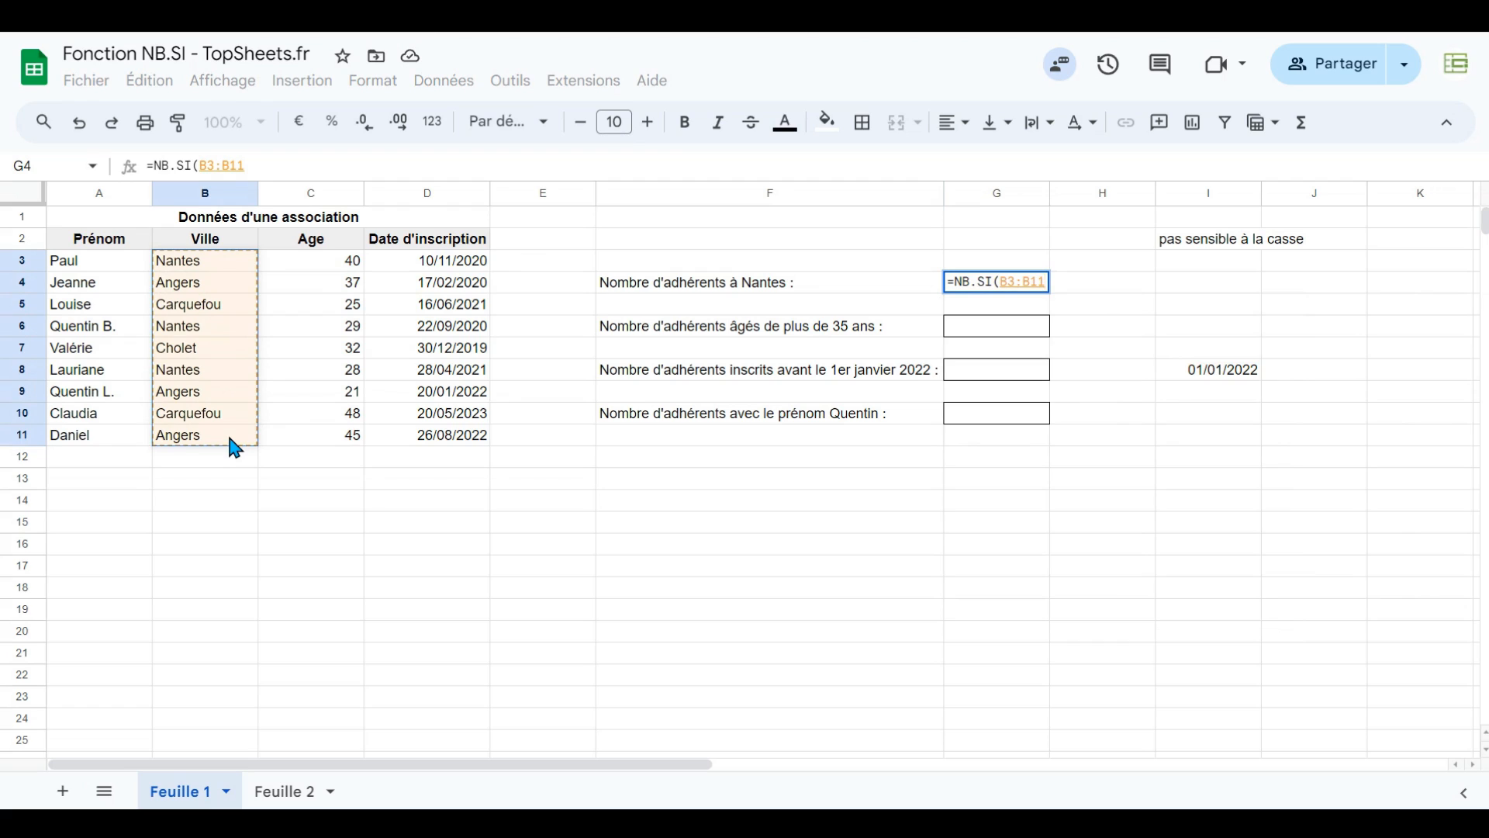
pyautogui.write(';')
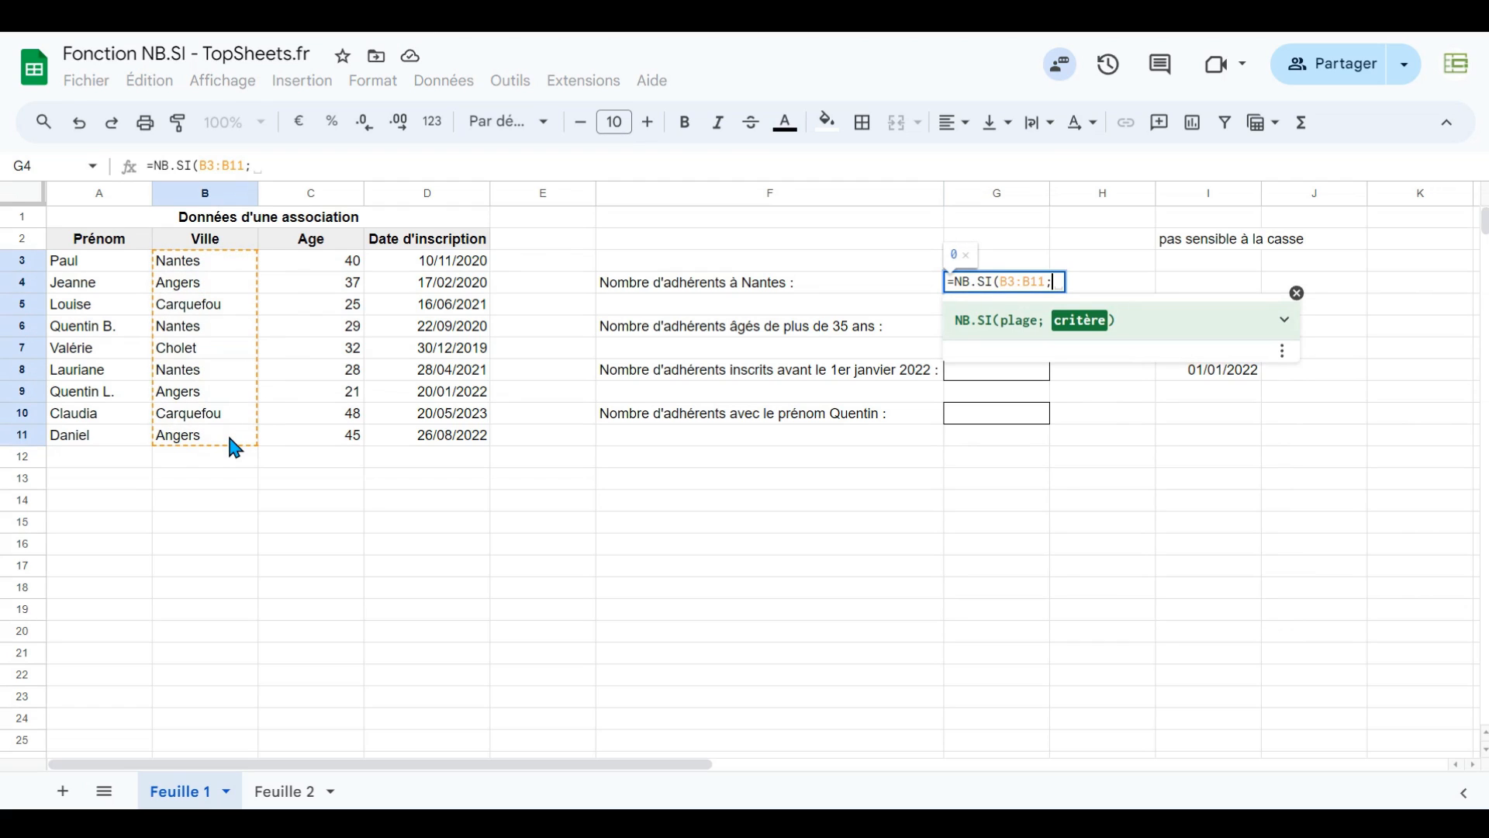
pyautogui.write('"N')
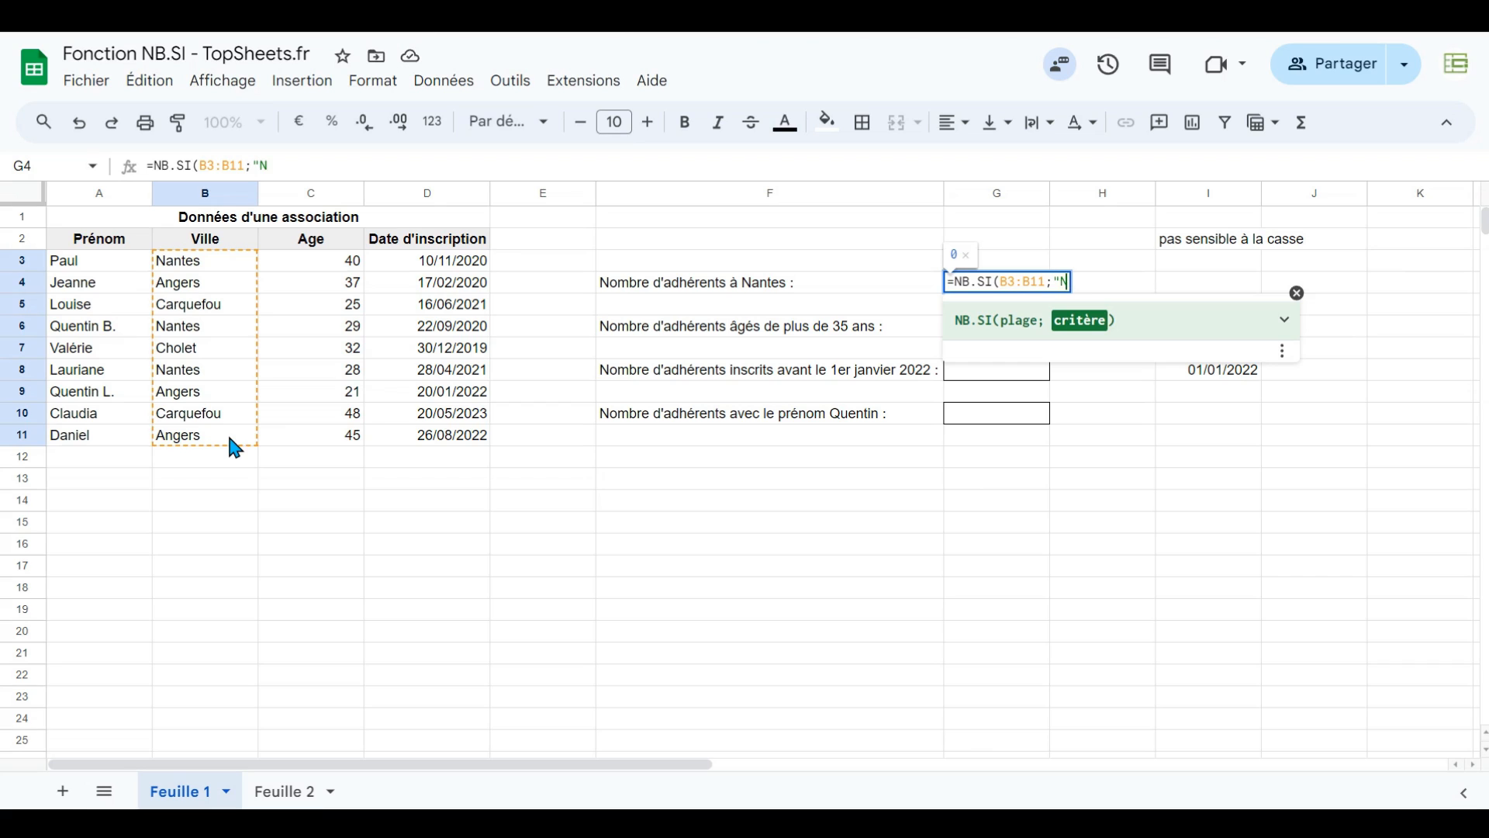
pyautogui.write('antes")')
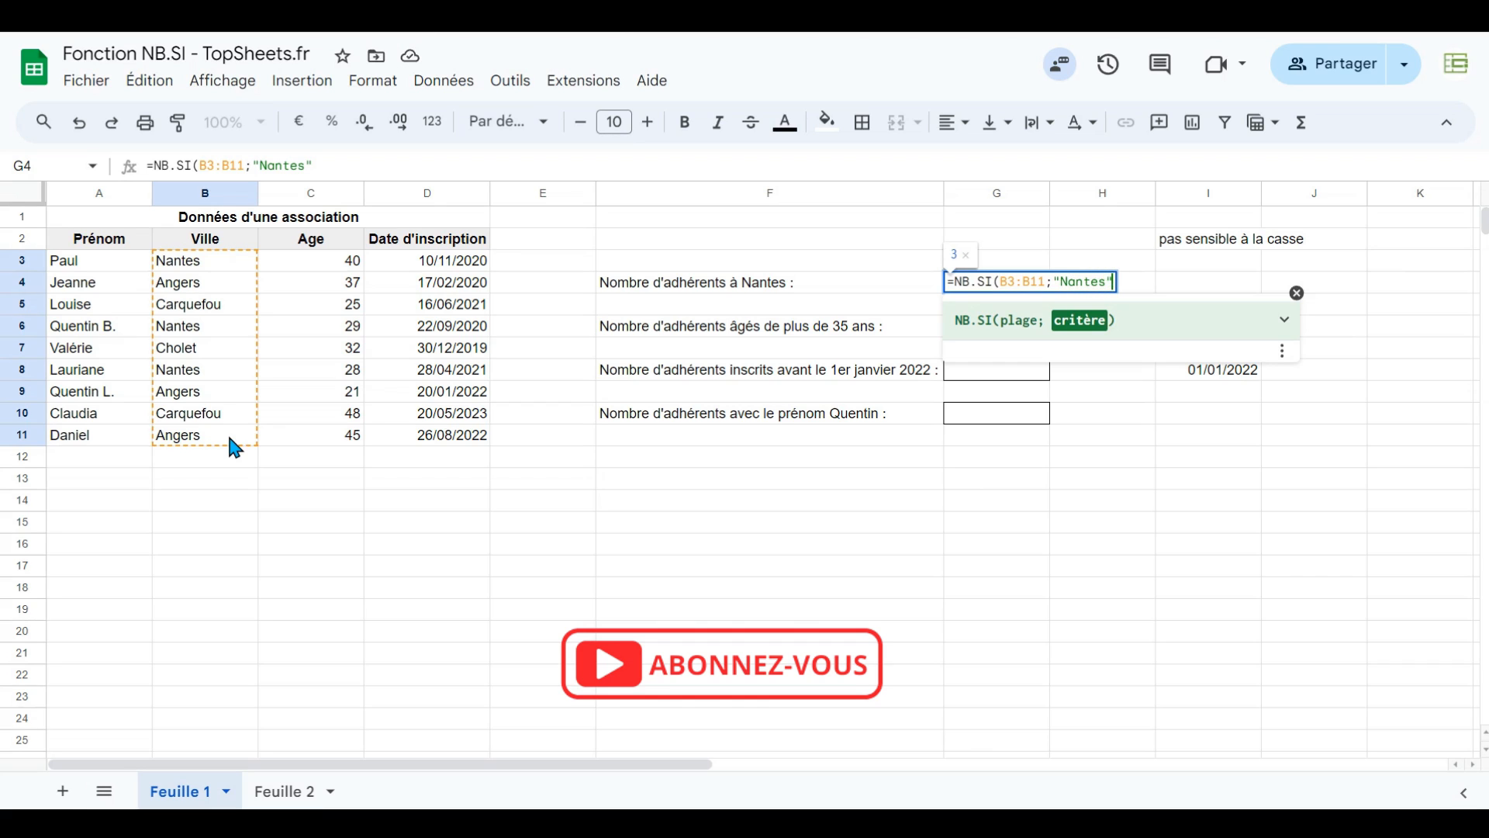
pyautogui.press('Return')
pyautogui.press('Up')
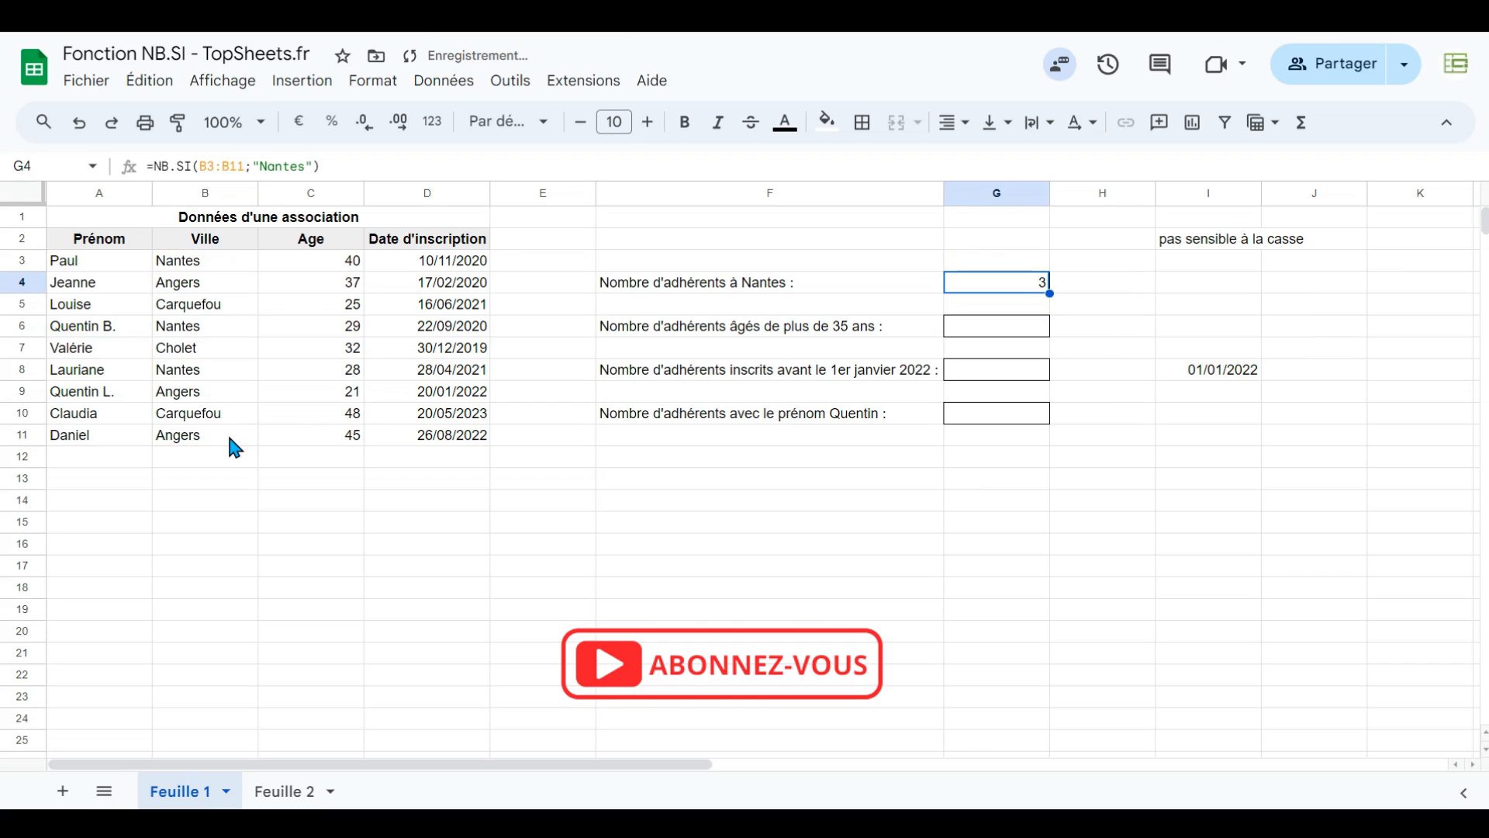
# Step: Select the three Nantes entries B3, B6 and B8 together to check the city count
pyautogui.click(216, 263)
pyautogui.keyDown('ctrl'); pyautogui.click(209, 324); pyautogui.keyUp('ctrl')
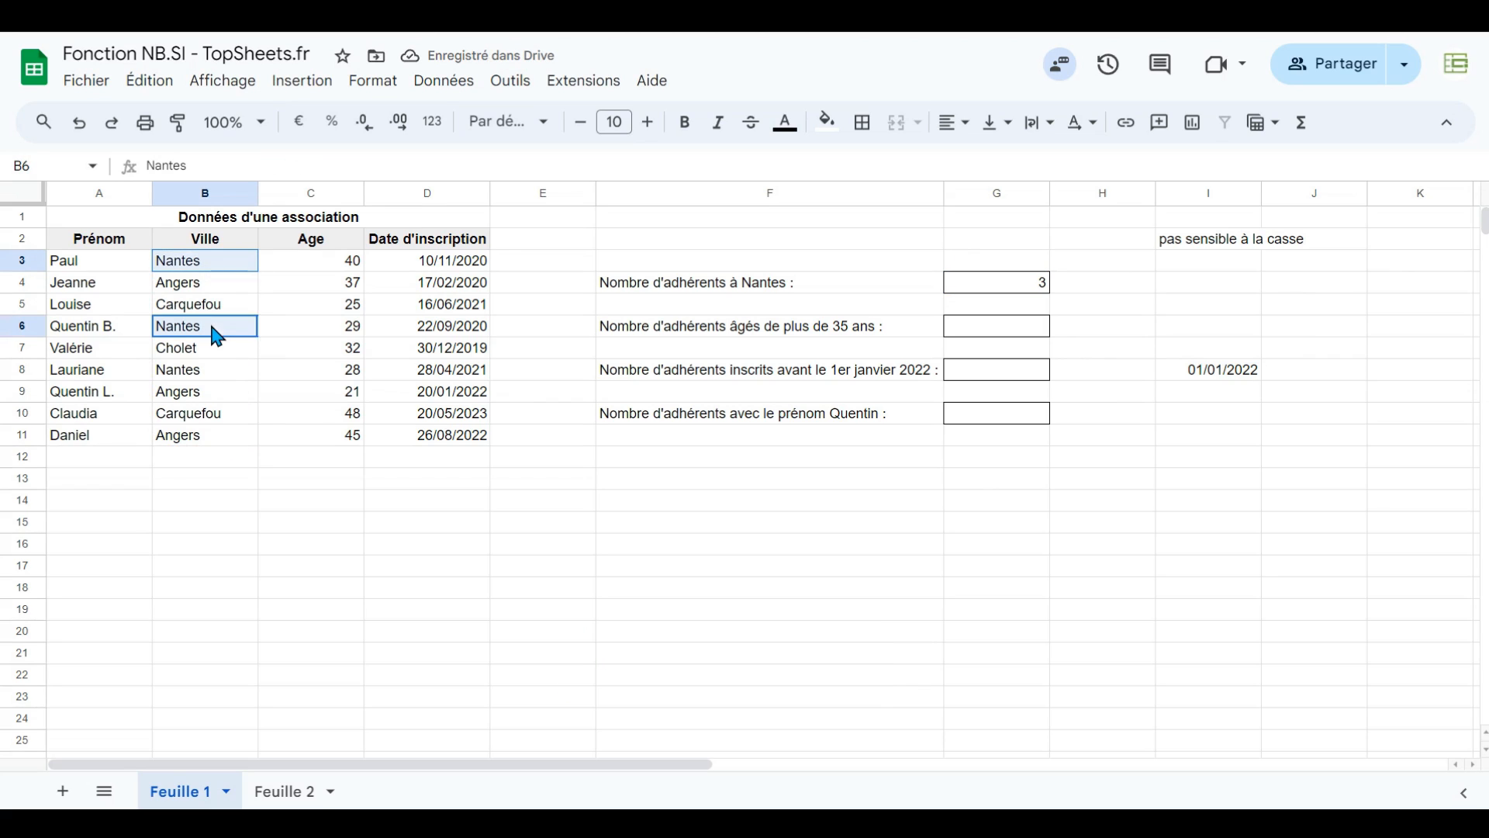
pyautogui.keyDown('ctrl'); pyautogui.click(210, 371); pyautogui.keyUp('ctrl')
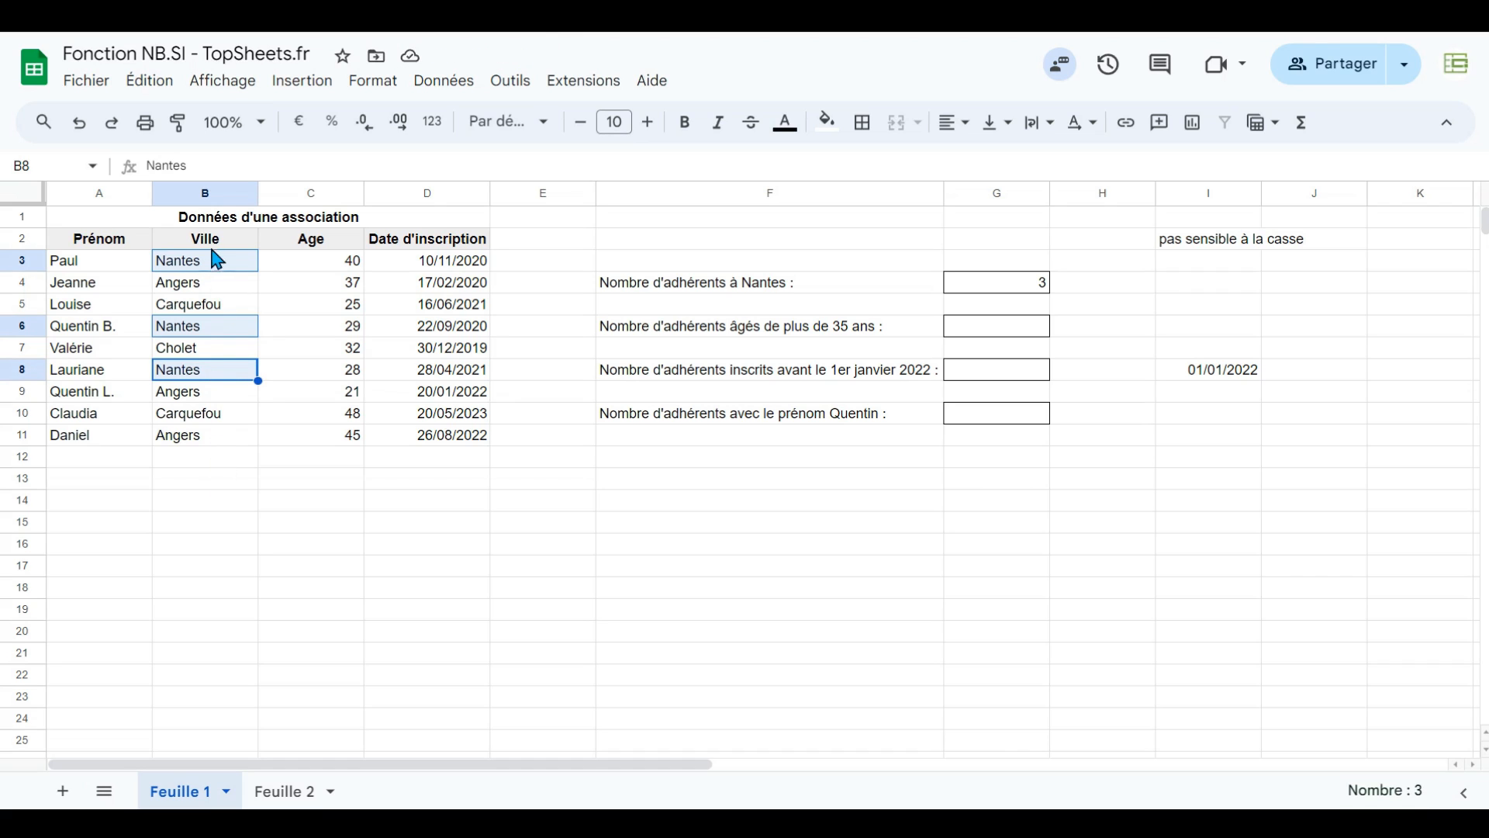
# Step: Change the criterion of the G4 formula to uppercase "NANTES" to test case sensitivity against the note in I2
pyautogui.click(982, 295)
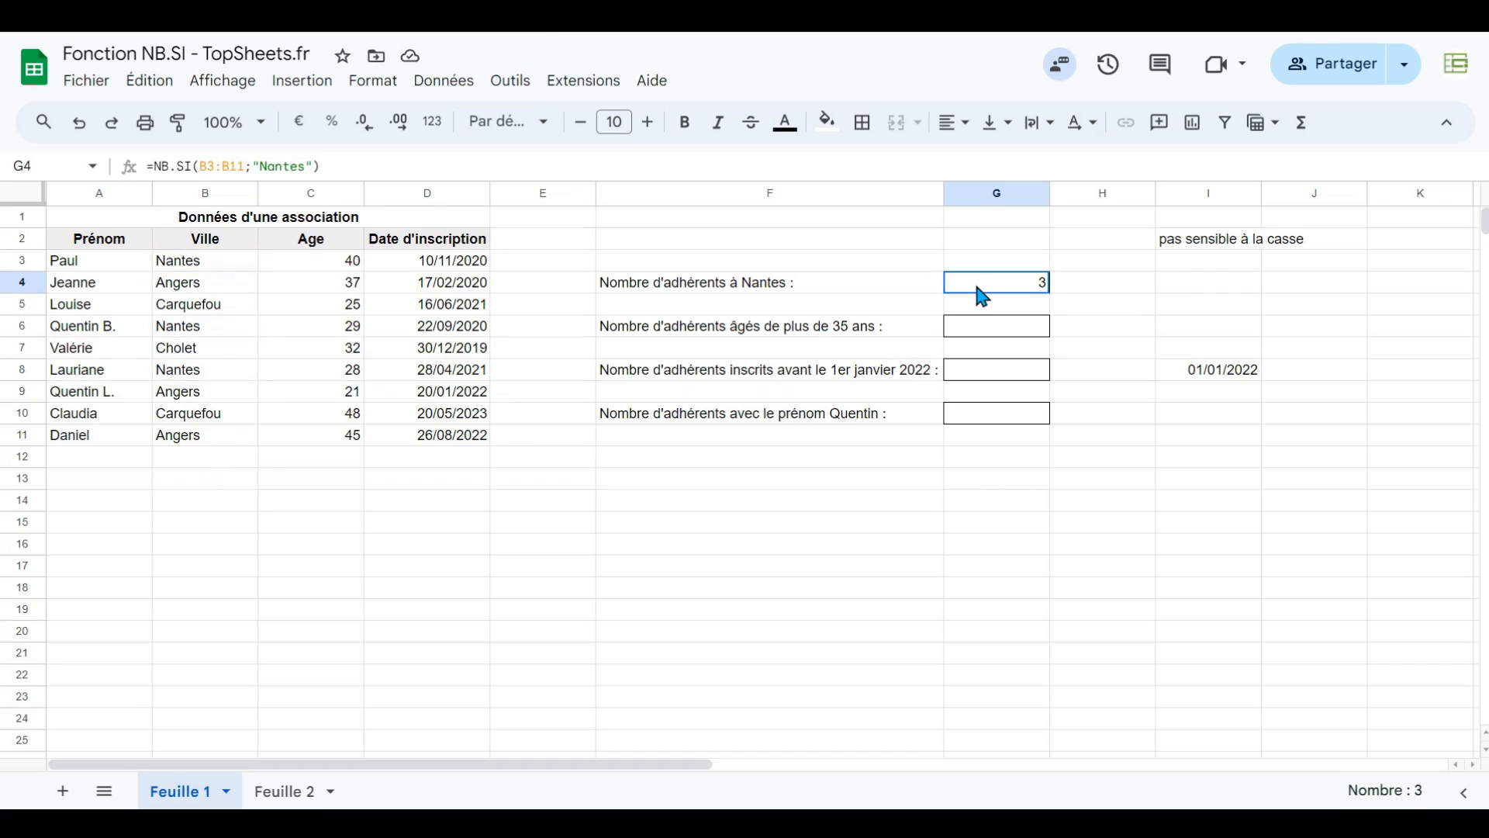
pyautogui.click(269, 167)
pyautogui.moveTo(270, 166); pyautogui.dragTo(305, 167)
pyautogui.write('ANTES')
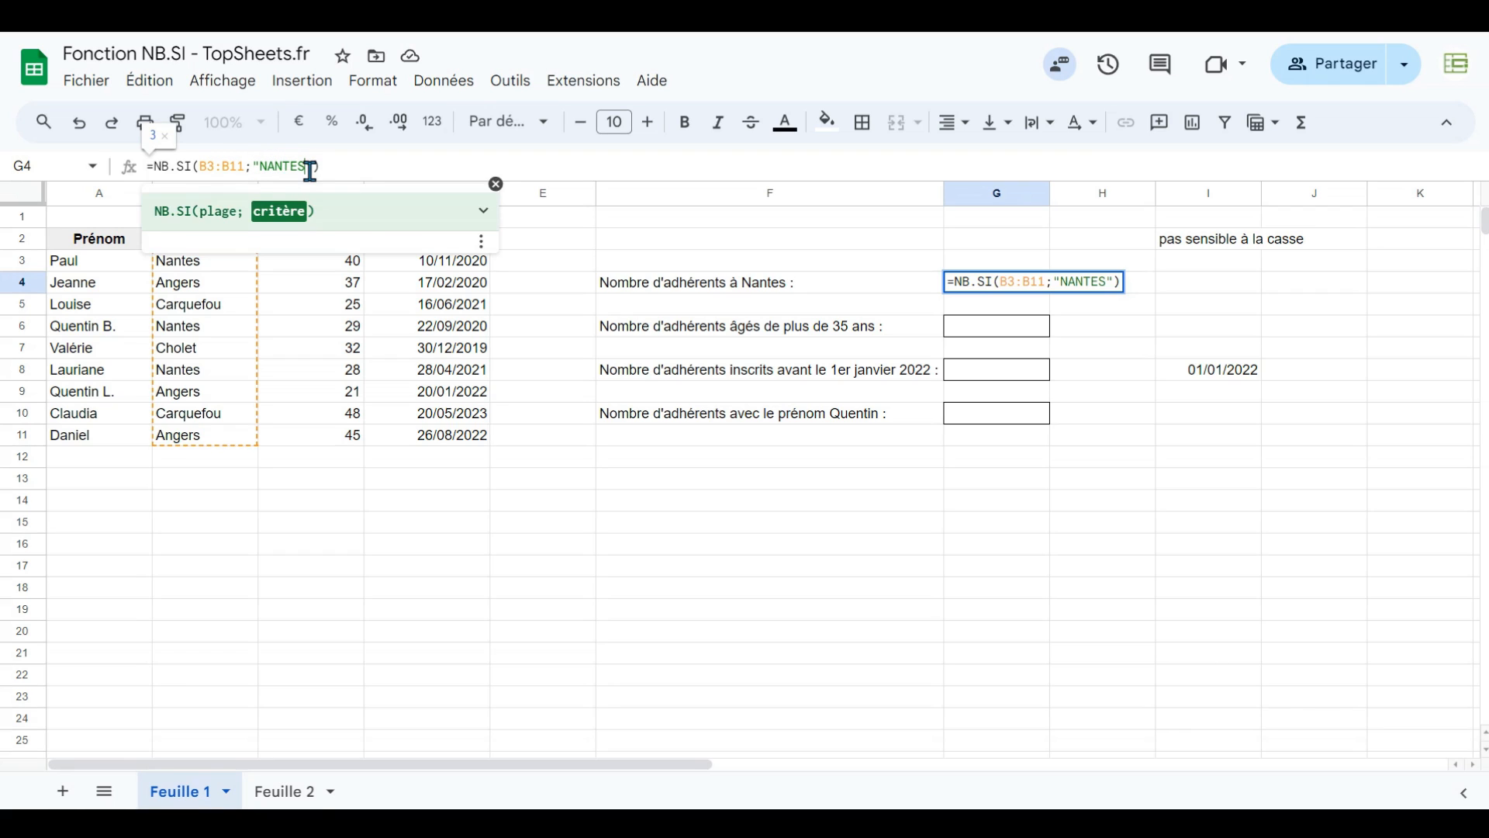
pyautogui.press('Return')
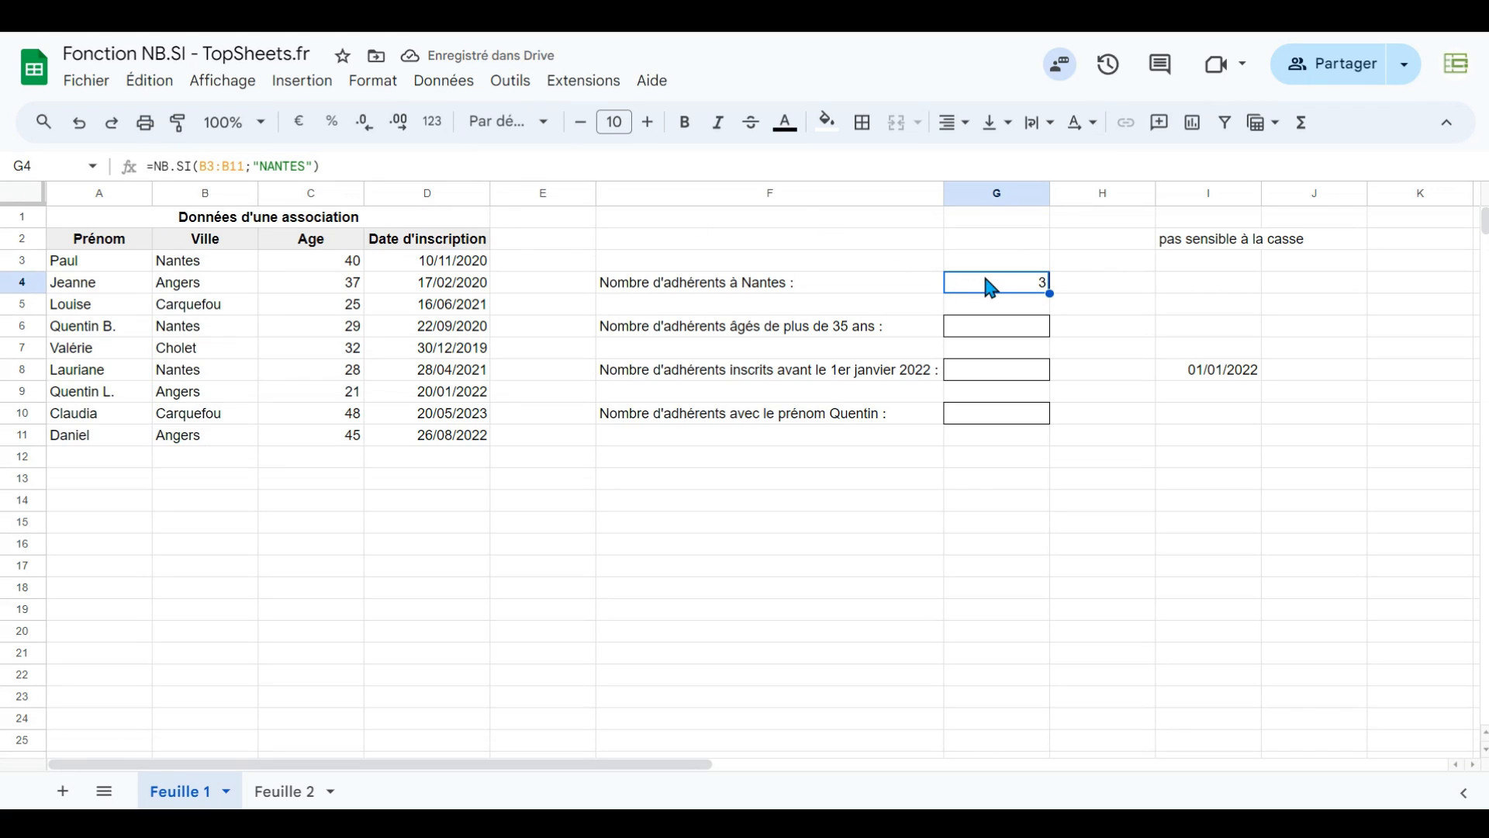
pyautogui.click(1212, 245)
# Step: Enter =NB.SI(C3:C11;">35") in G6 to count the members older than 35
pyautogui.click(1002, 340)
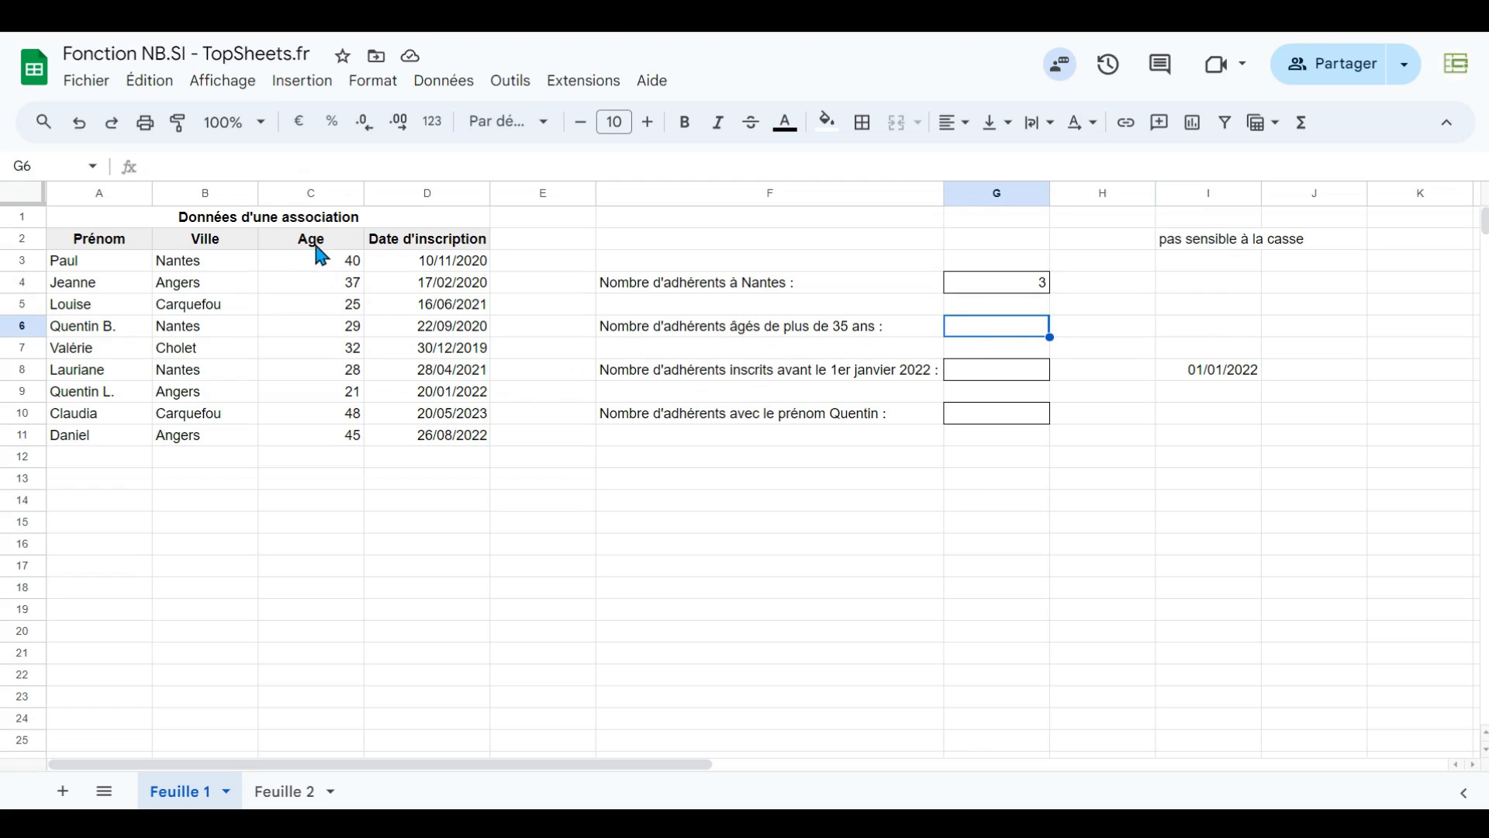
pyautogui.moveTo(317, 260); pyautogui.dragTo(328, 425)
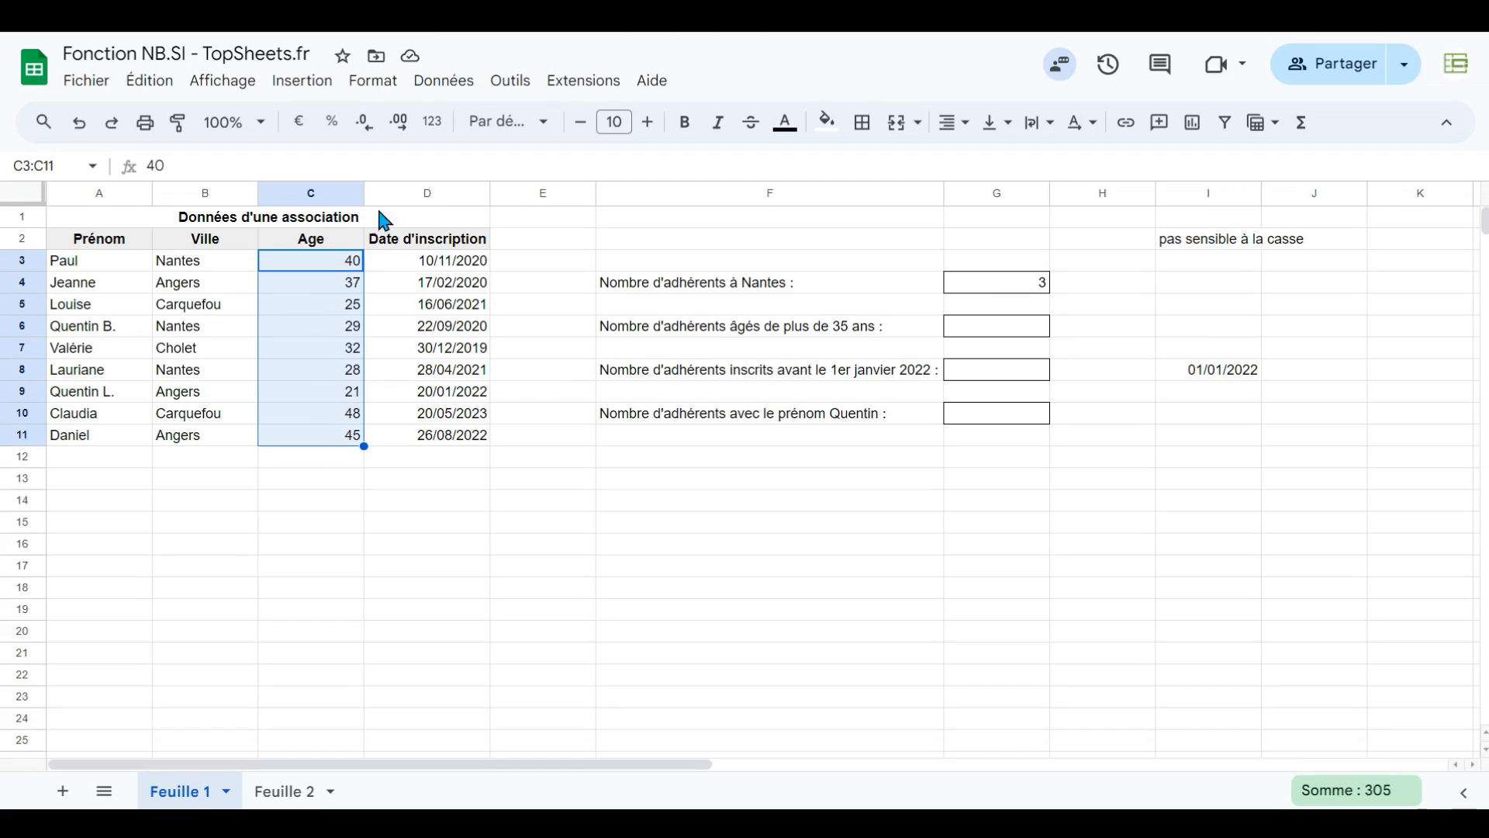
pyautogui.click(990, 335)
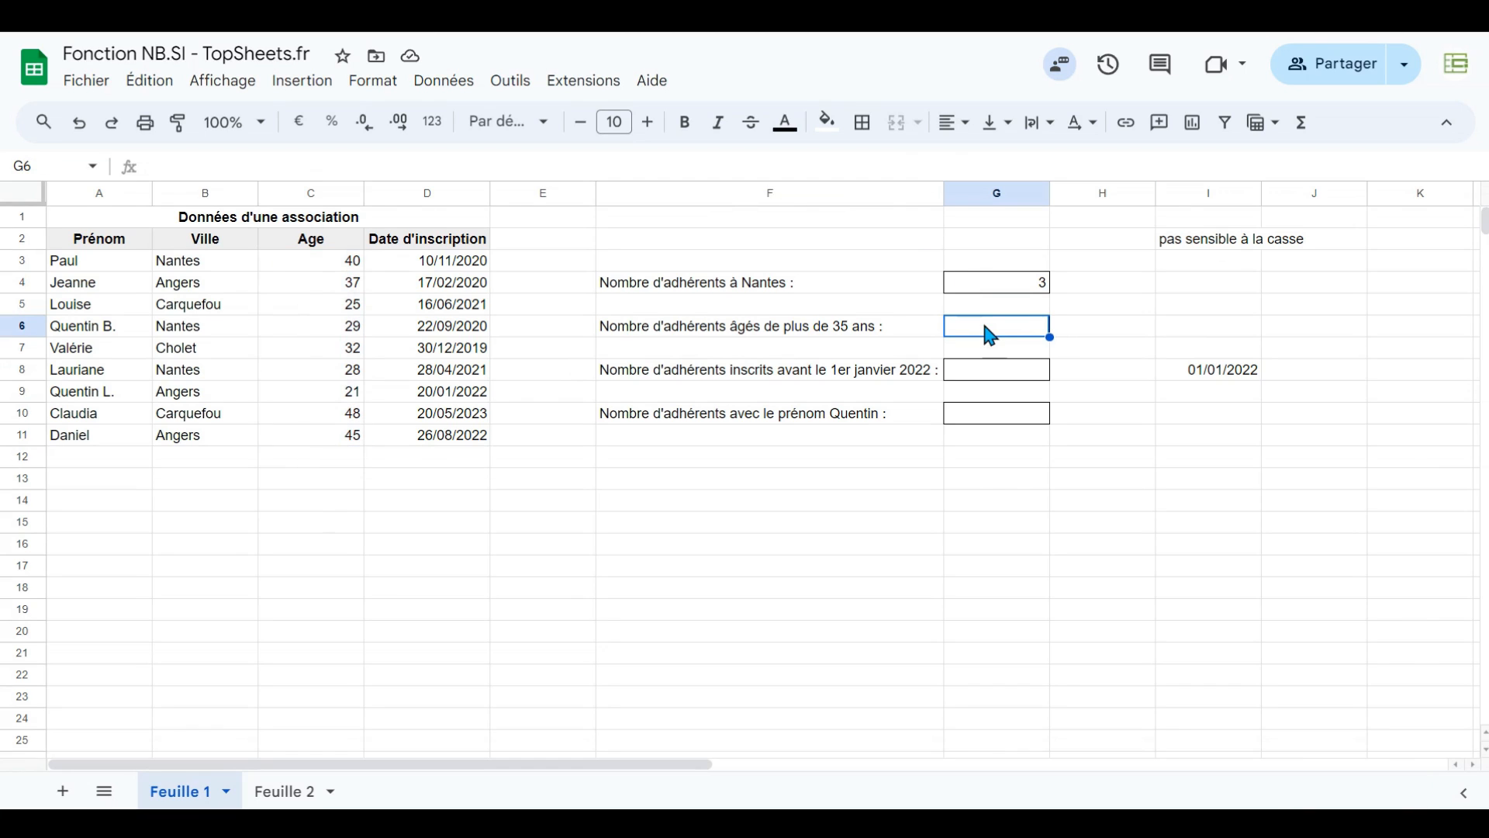
pyautogui.write('=NB')
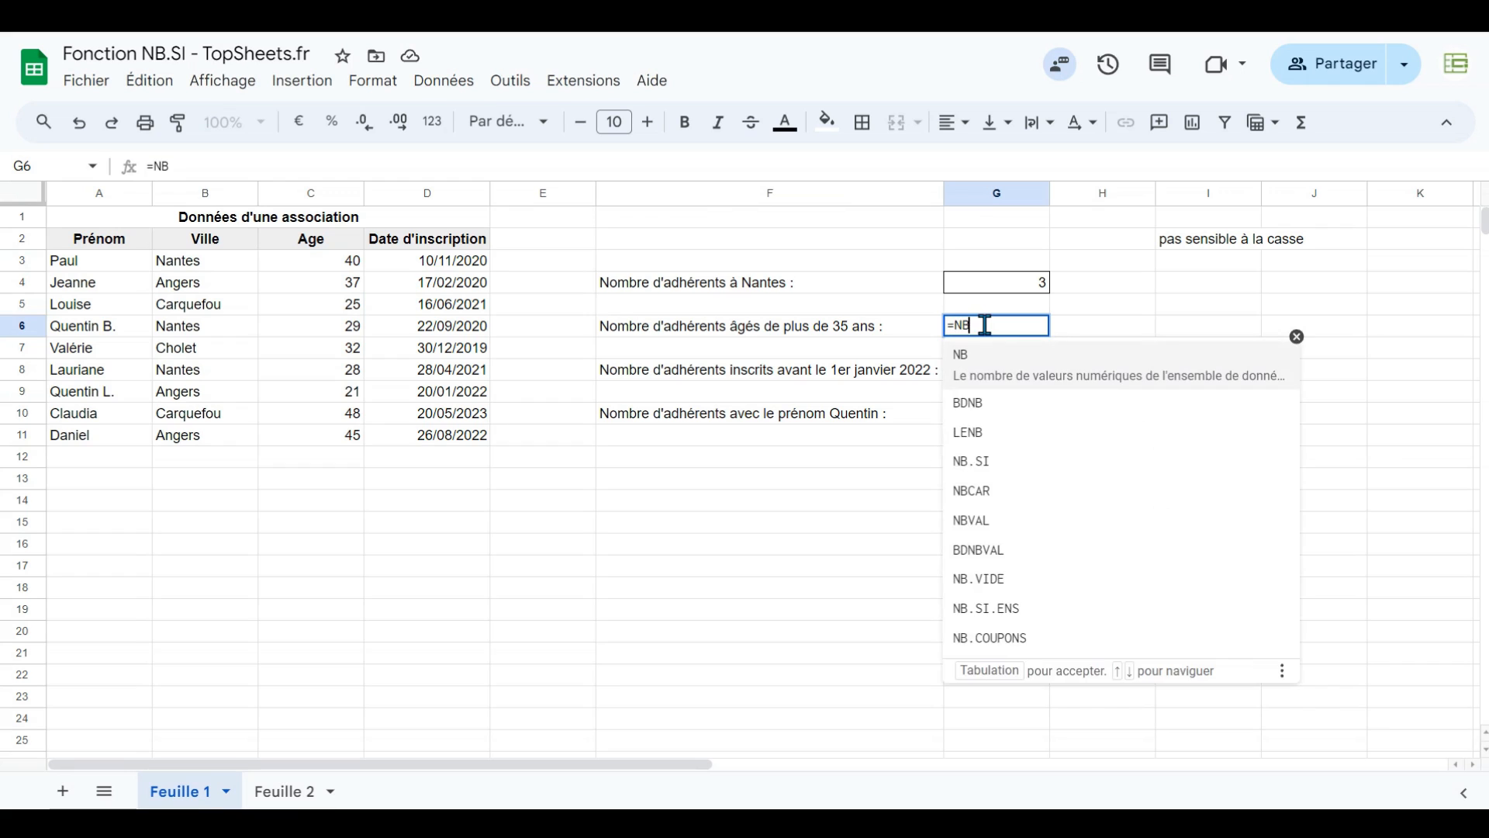
pyautogui.write('.SI(')
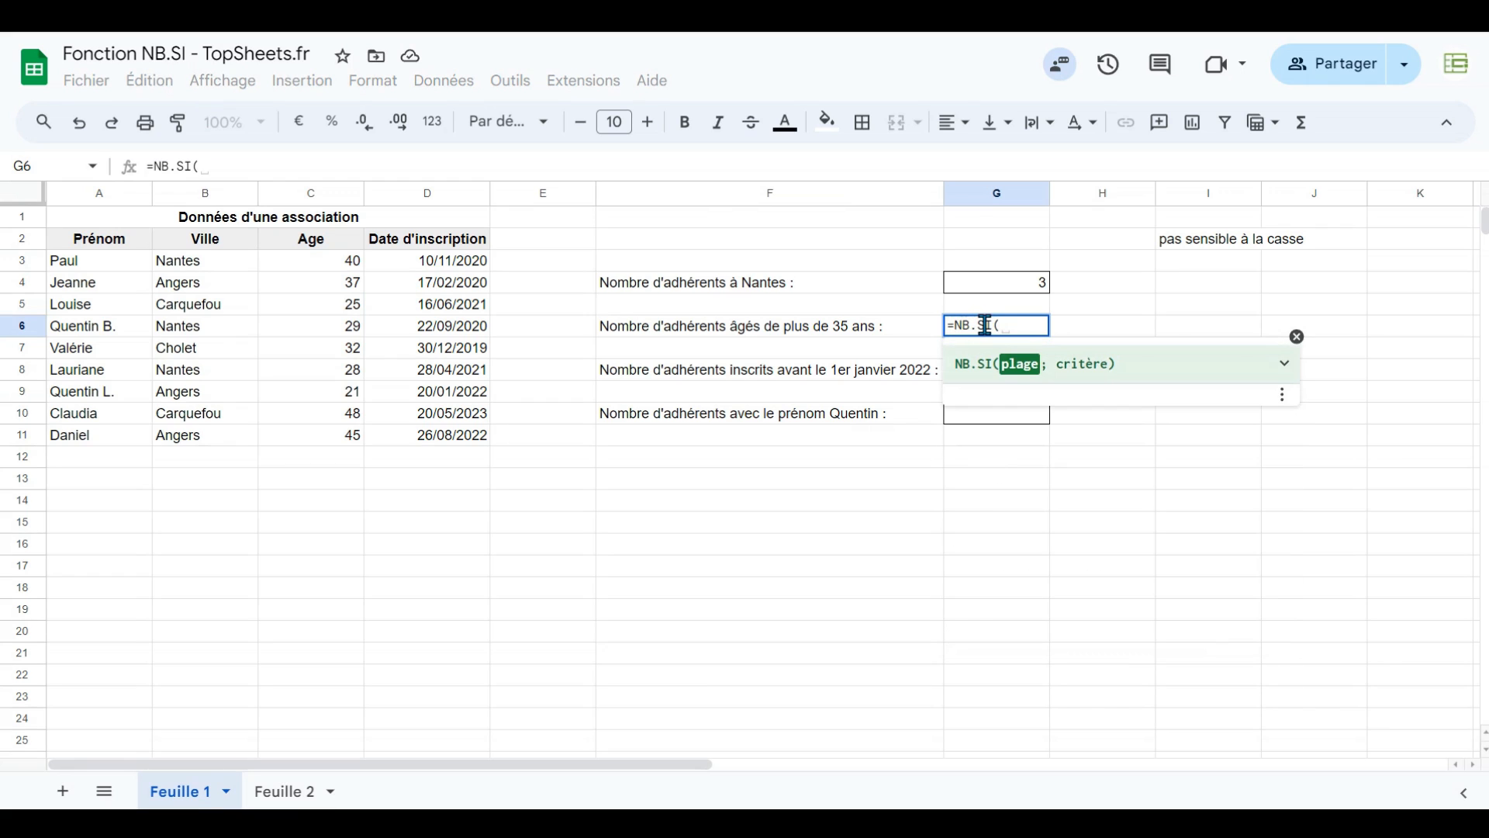
pyautogui.moveTo(310, 268); pyautogui.dragTo(310, 434)
pyautogui.write(';')
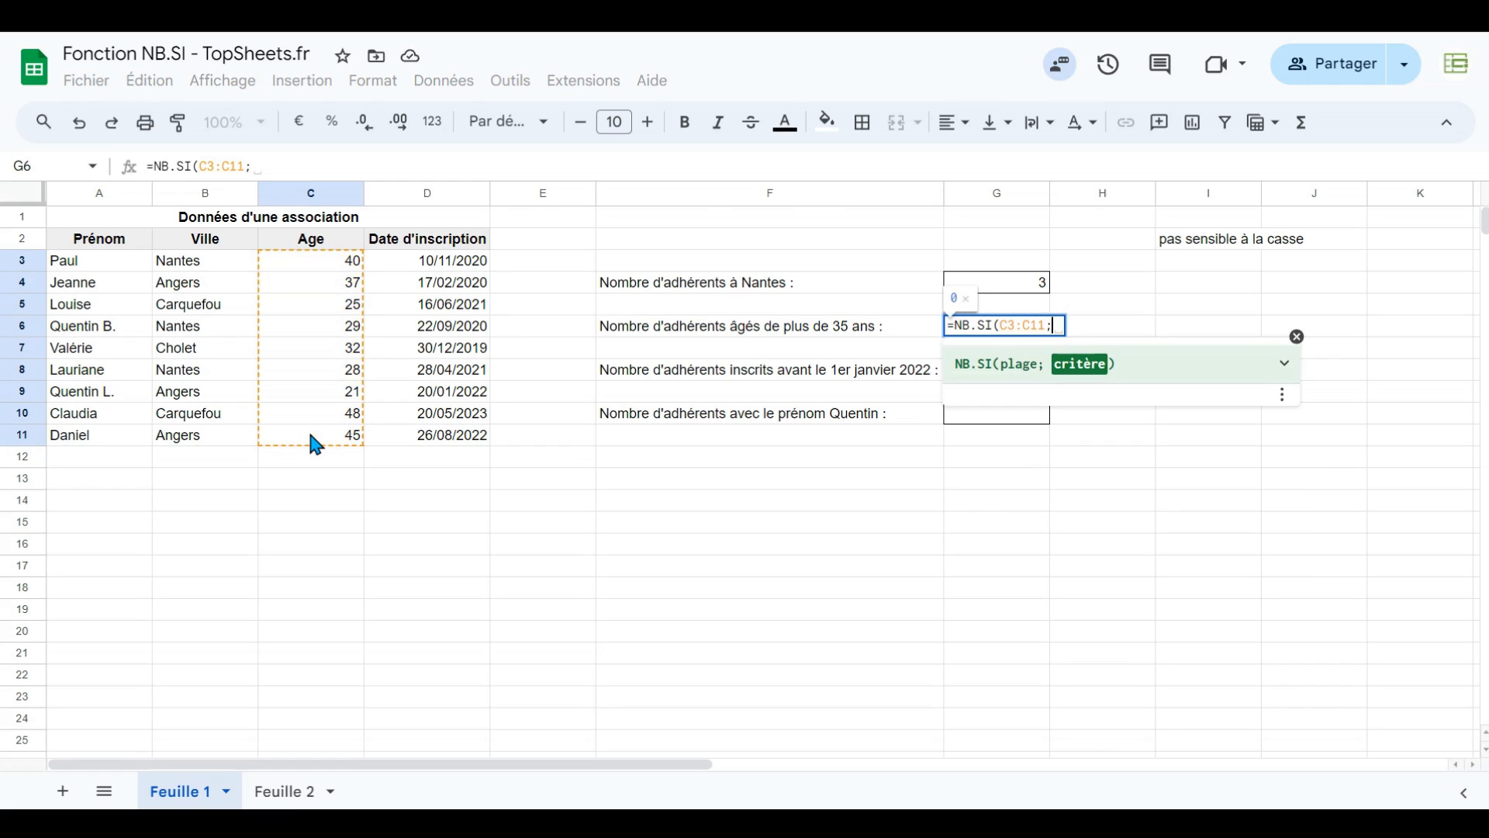
pyautogui.write('"')
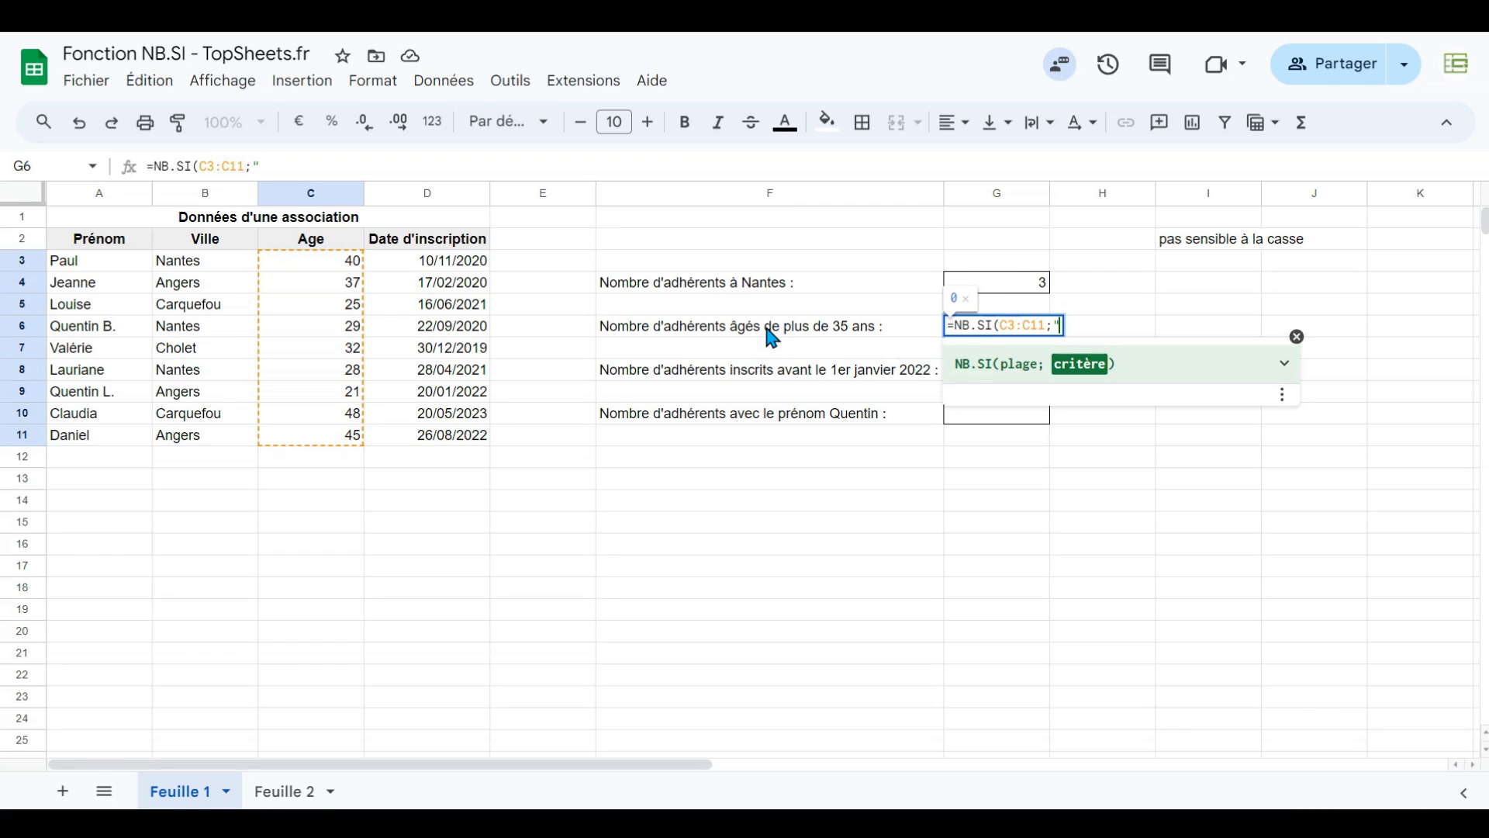
pyautogui.write('>35")')
pyautogui.press('Return')
pyautogui.press('Up')
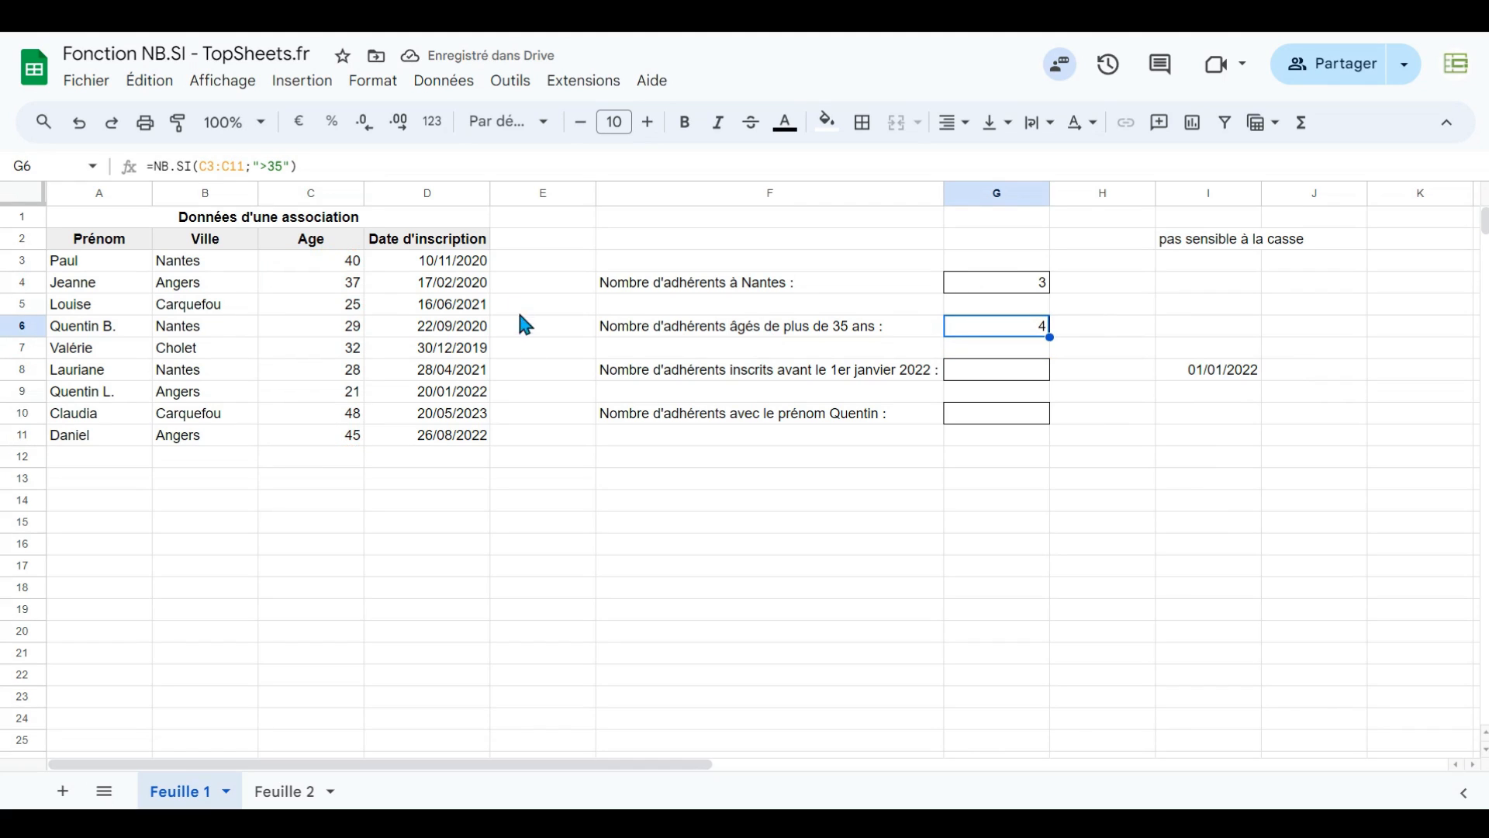
# Step: Select the ages above 35 in C3:C4 and C10:C11 together to check the age count
pyautogui.moveTo(351, 264); pyautogui.dragTo(350, 287)
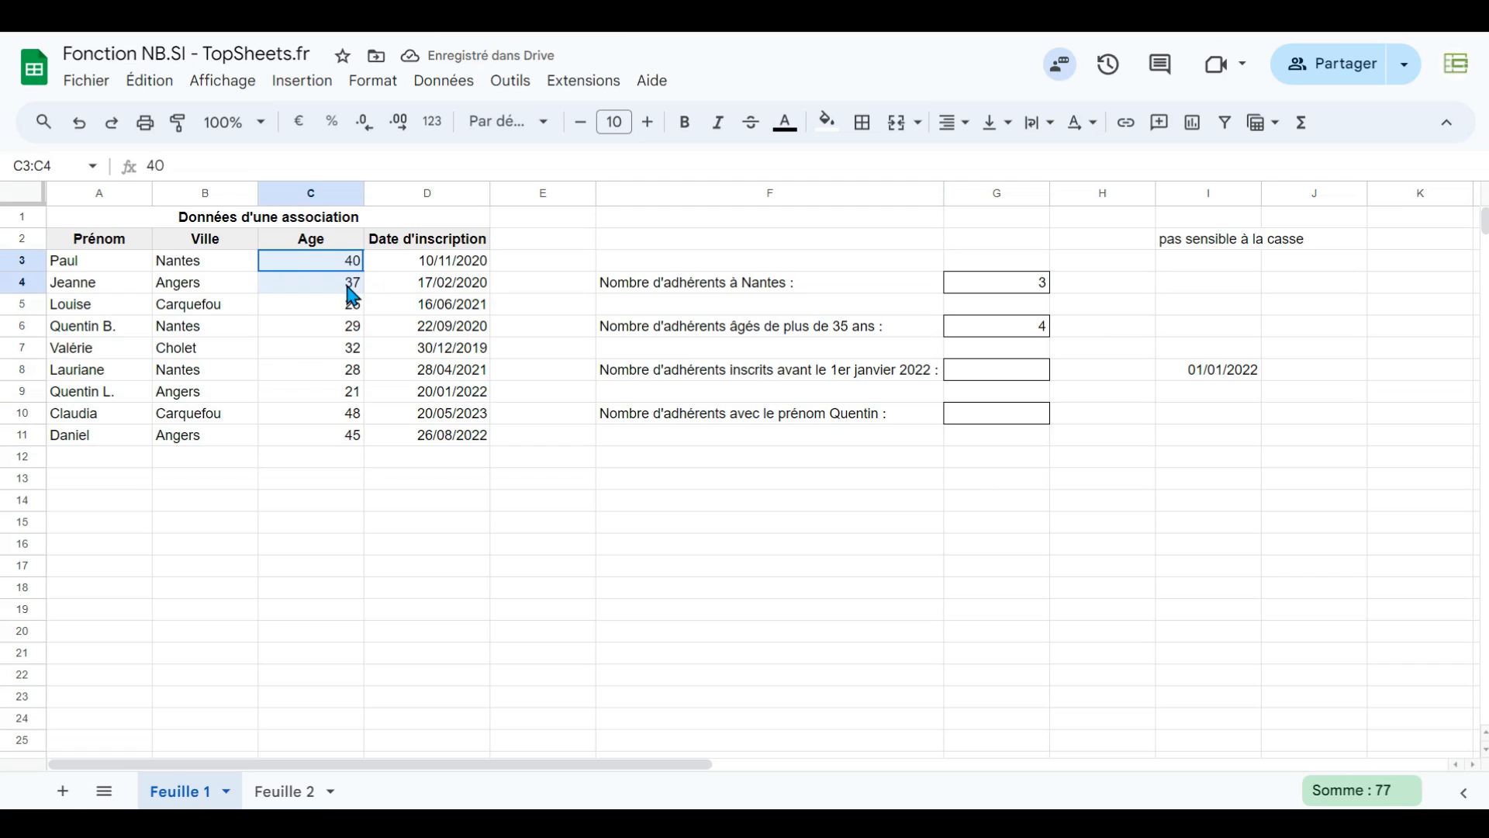
pyautogui.keyDown('ctrl'); pyautogui.moveTo(307, 411); pyautogui.dragTo(309, 422); pyautogui.keyUp('ctrl')
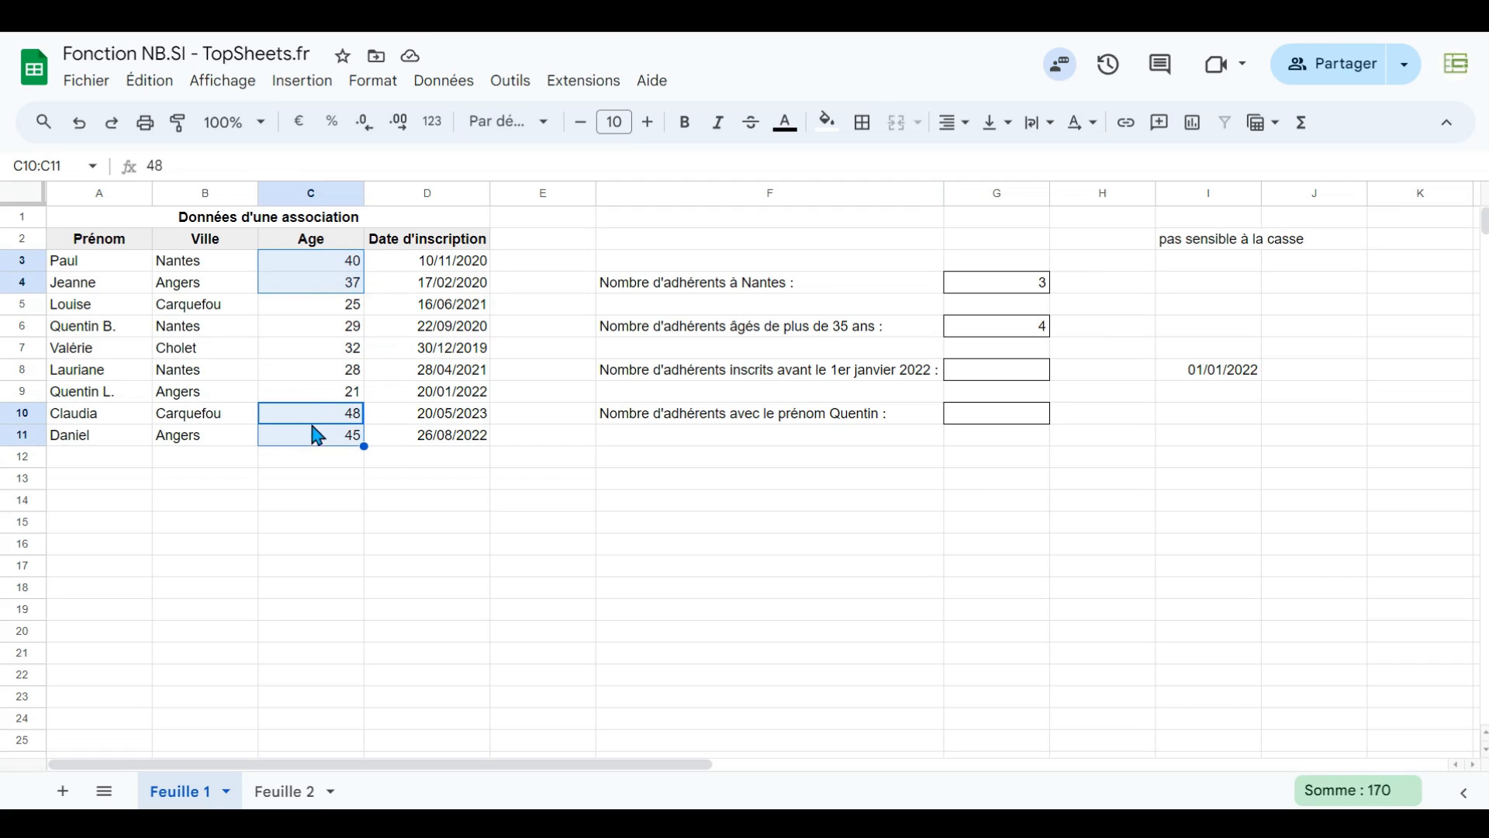
# Step: Enter =NB.SI(D3:D11;"<01/01/2022") in G8 to count the members registered before 1 January 2022
pyautogui.click(712, 372)
pyautogui.click(993, 375)
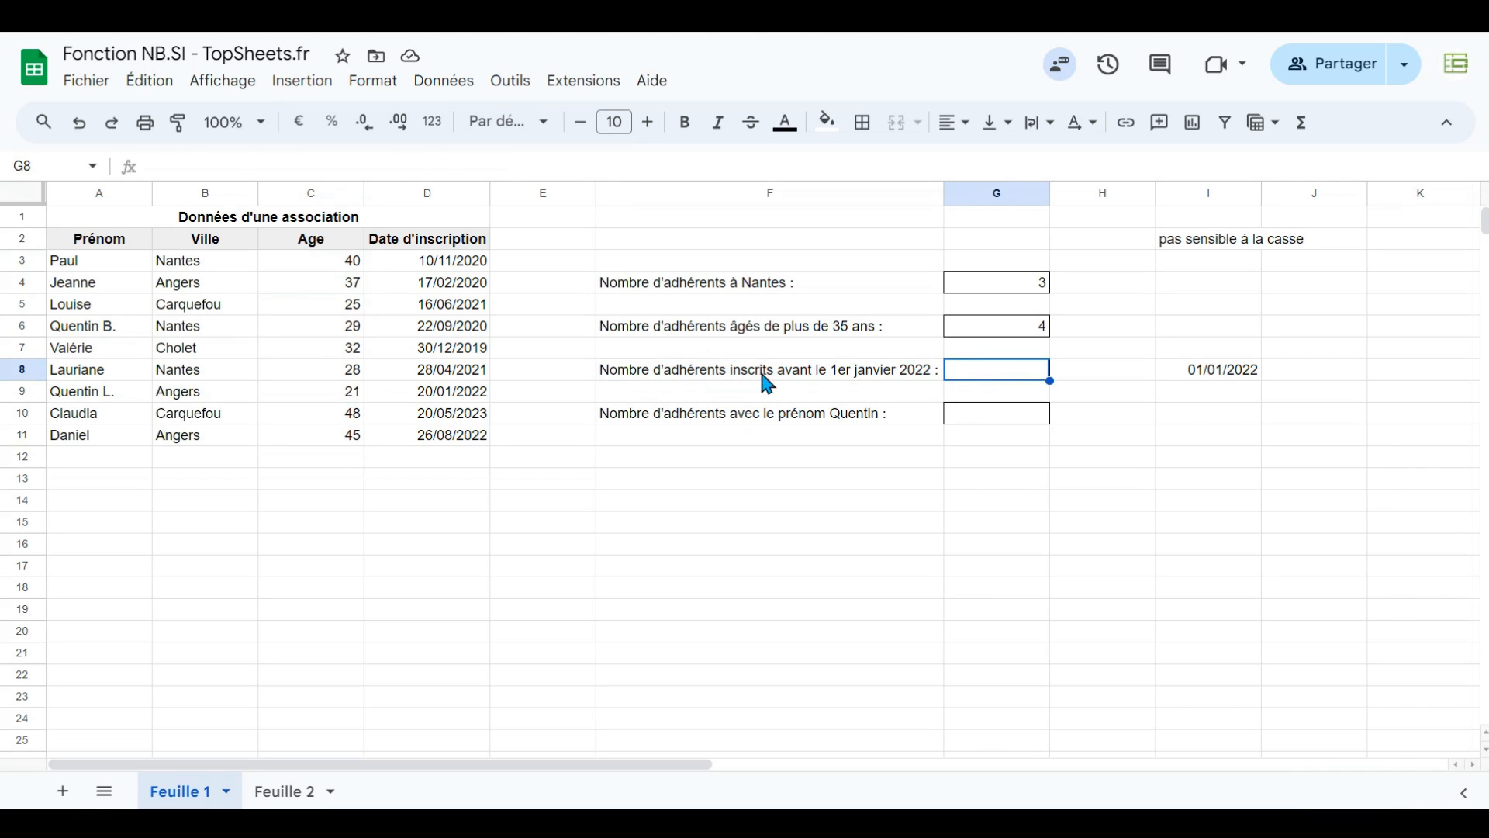
pyautogui.write('=N')
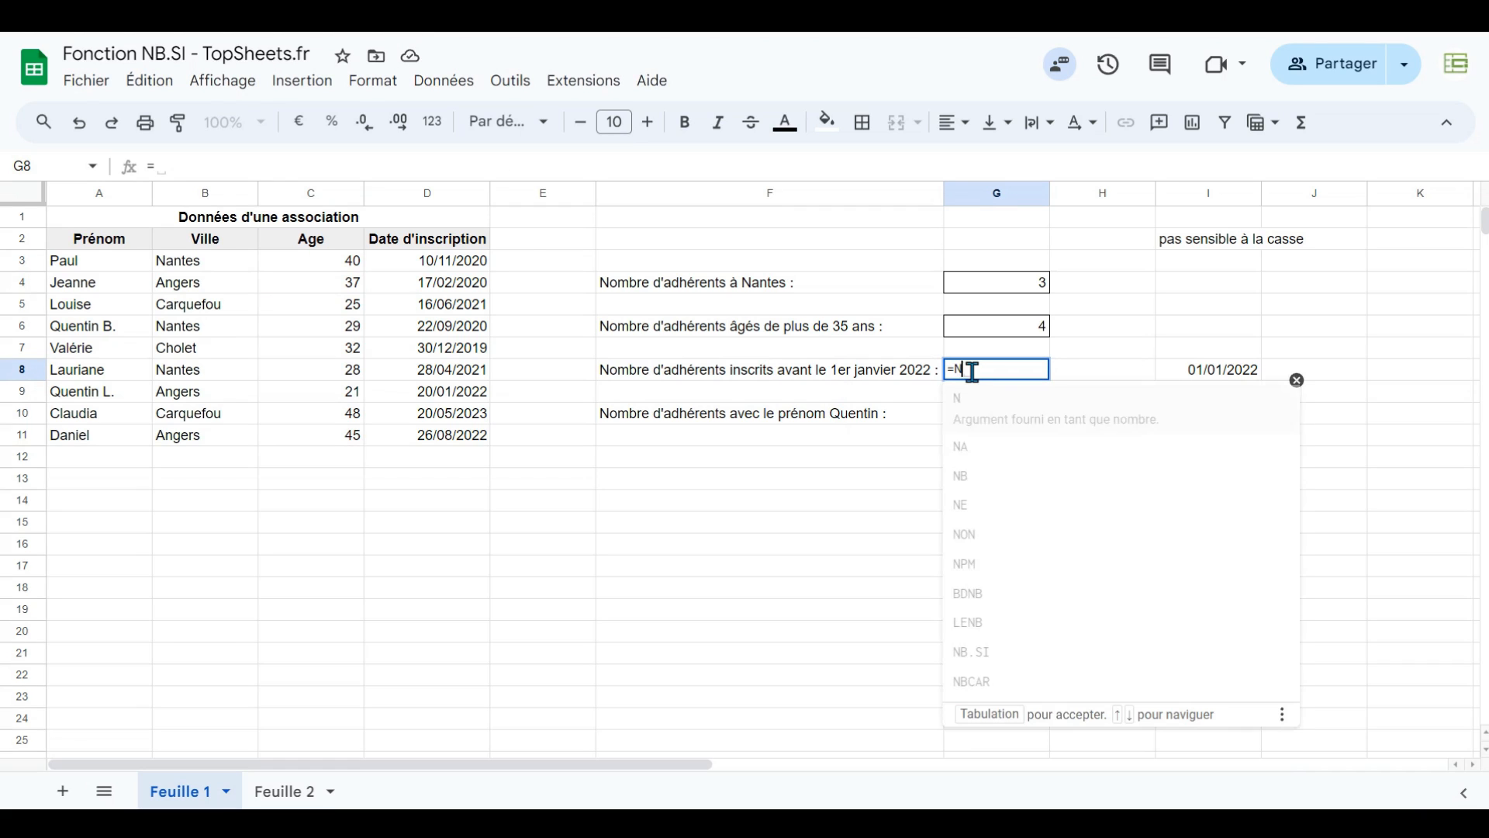
pyautogui.write('B.SI')
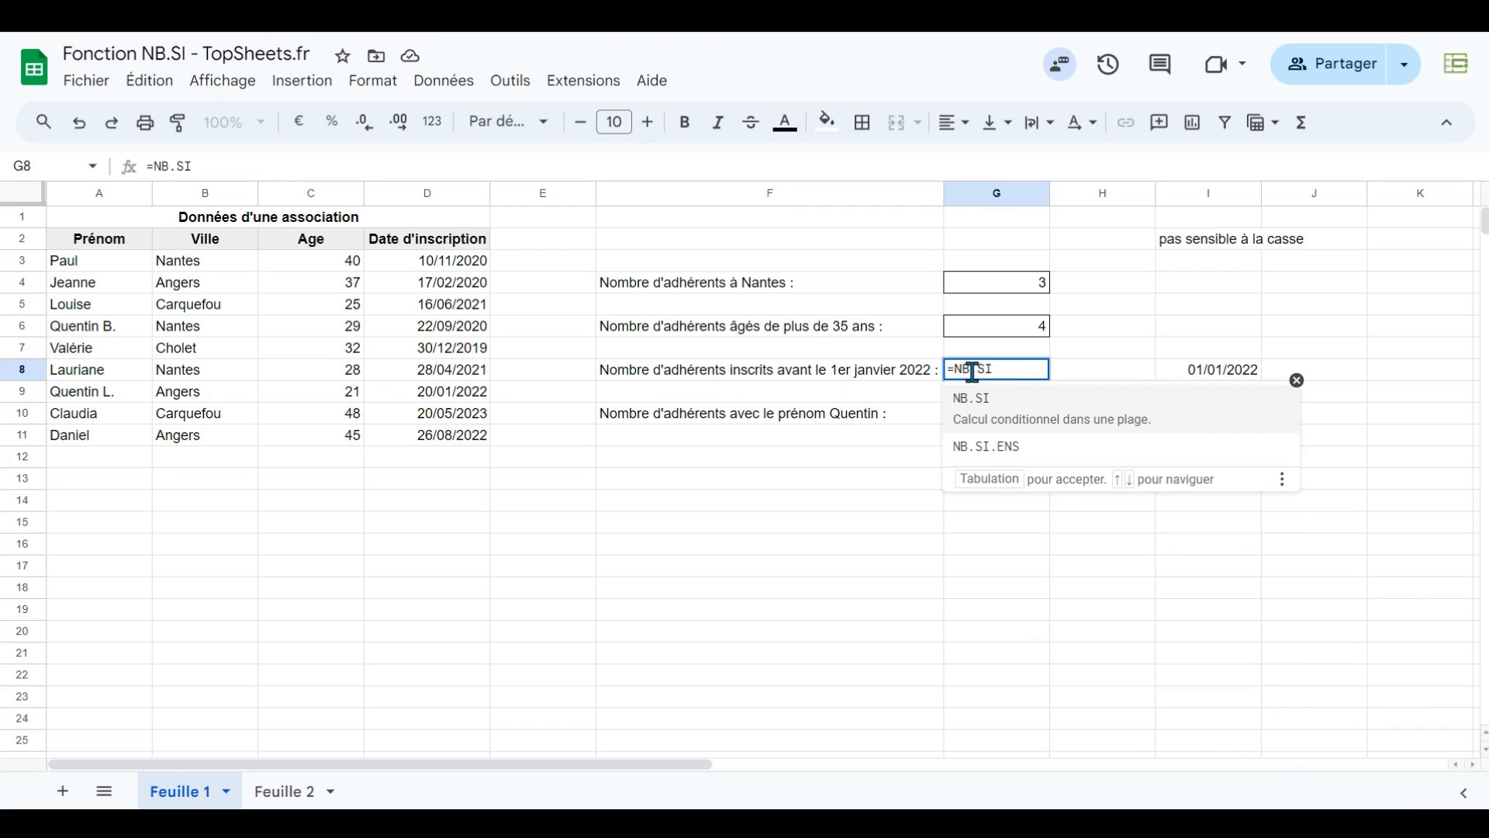
pyautogui.write('(')
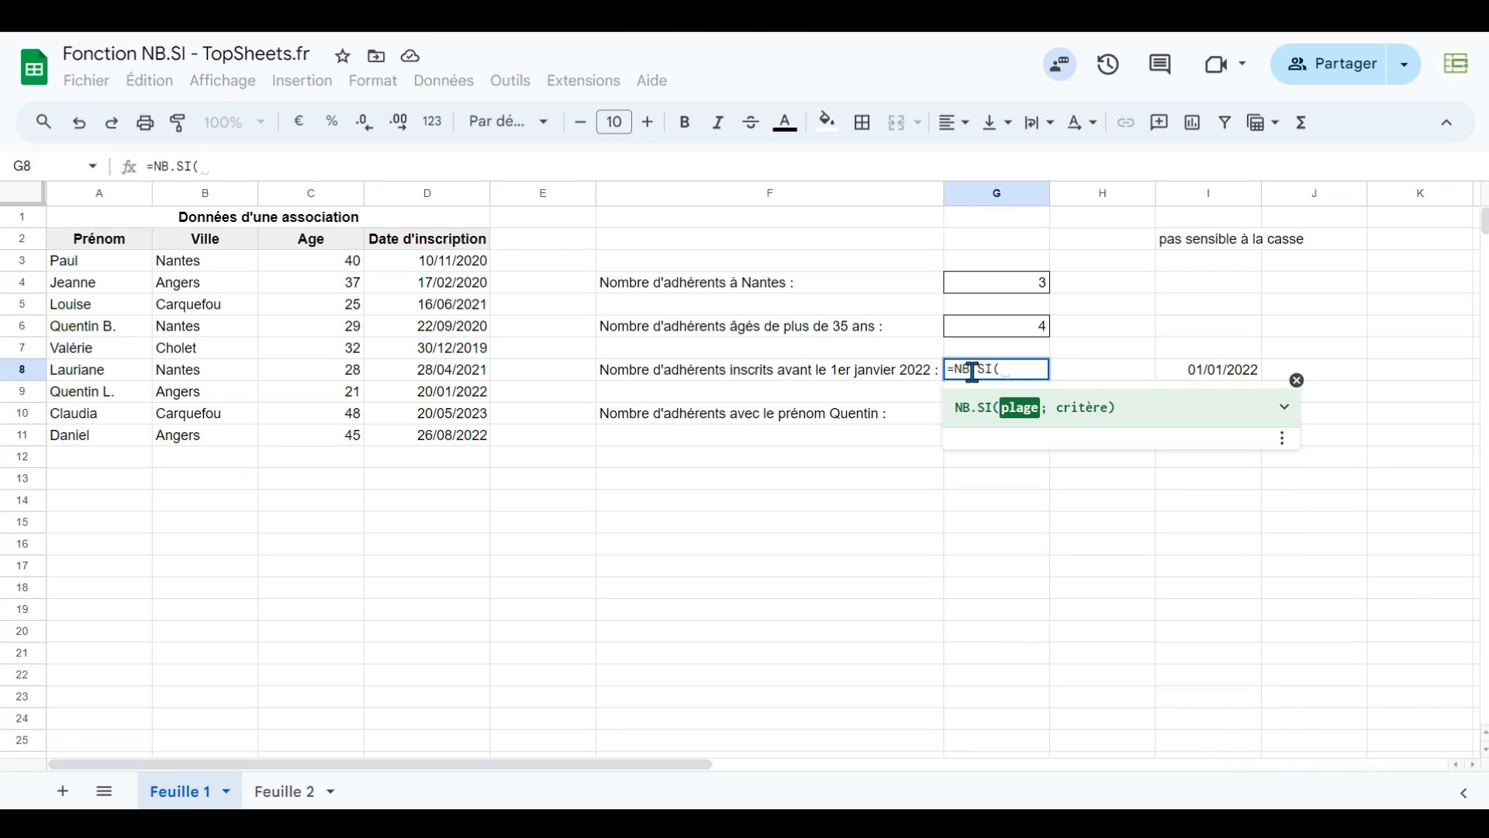
pyautogui.moveTo(490, 270); pyautogui.dragTo(468, 443)
pyautogui.write(';')
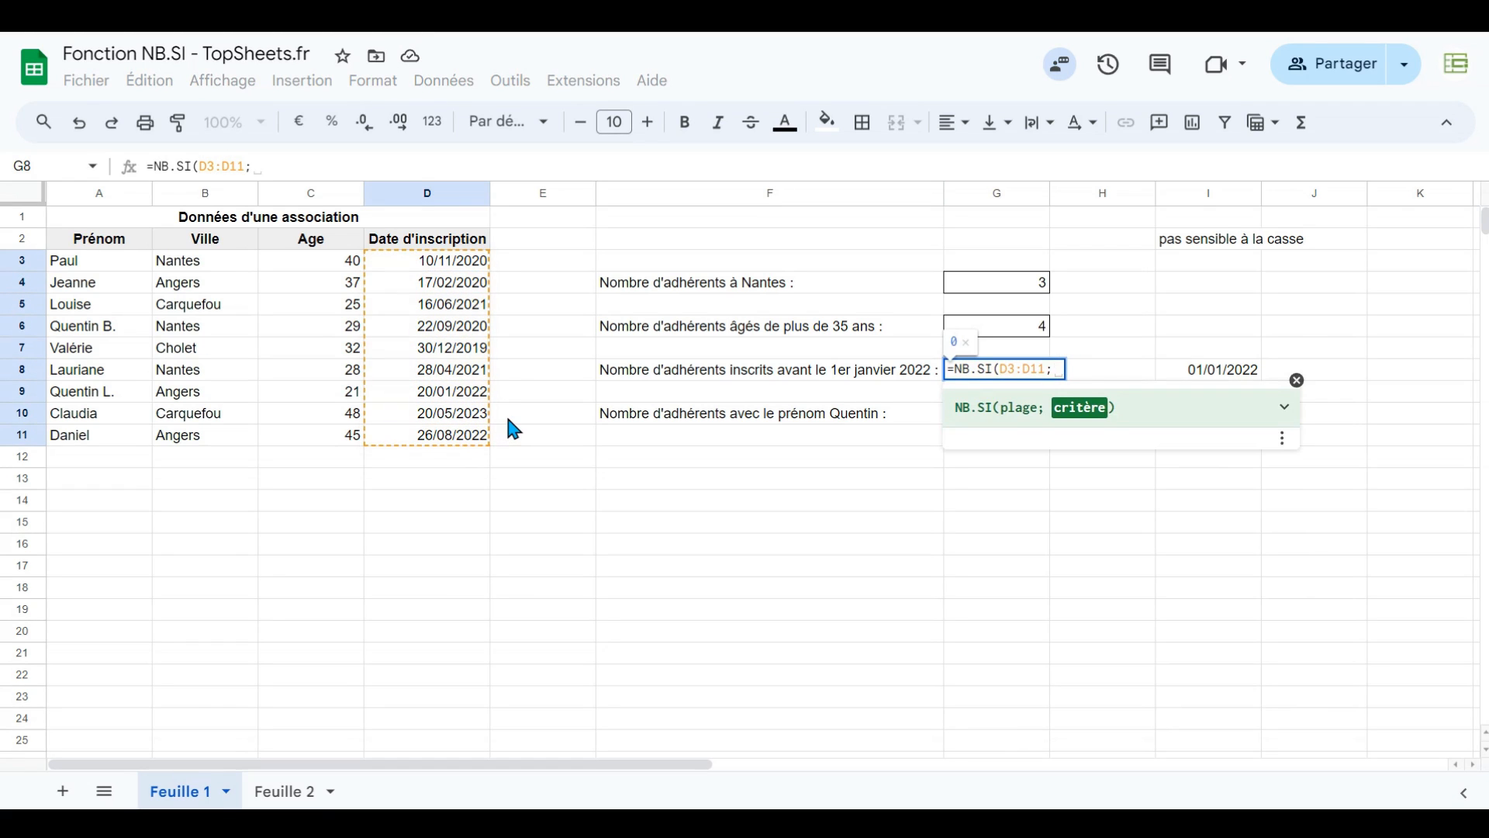
pyautogui.write('"<')
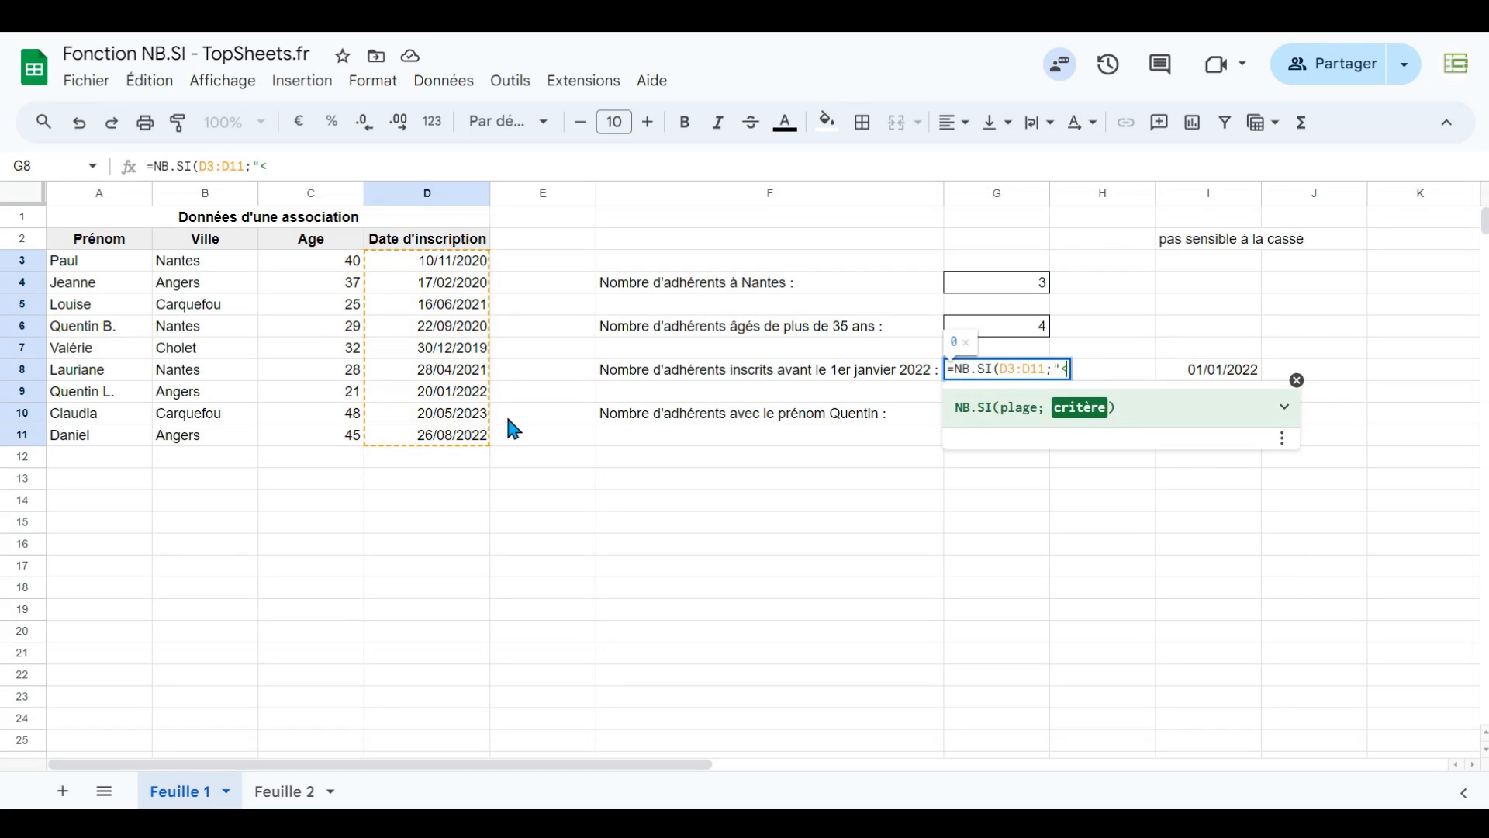
pyautogui.write('01/01/2022')
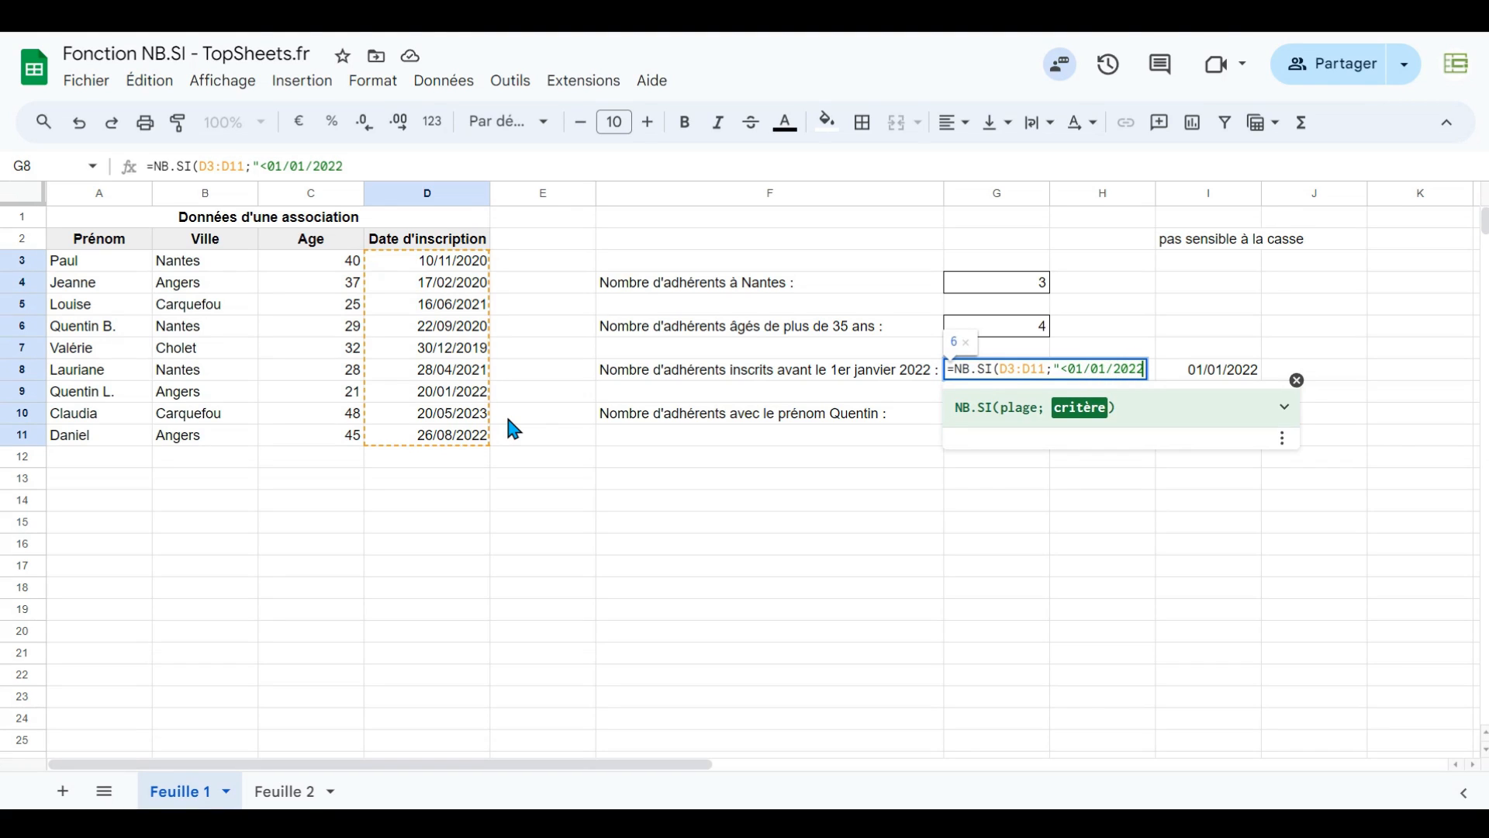
pyautogui.write('"')
pyautogui.press('Return')
pyautogui.press('Up')
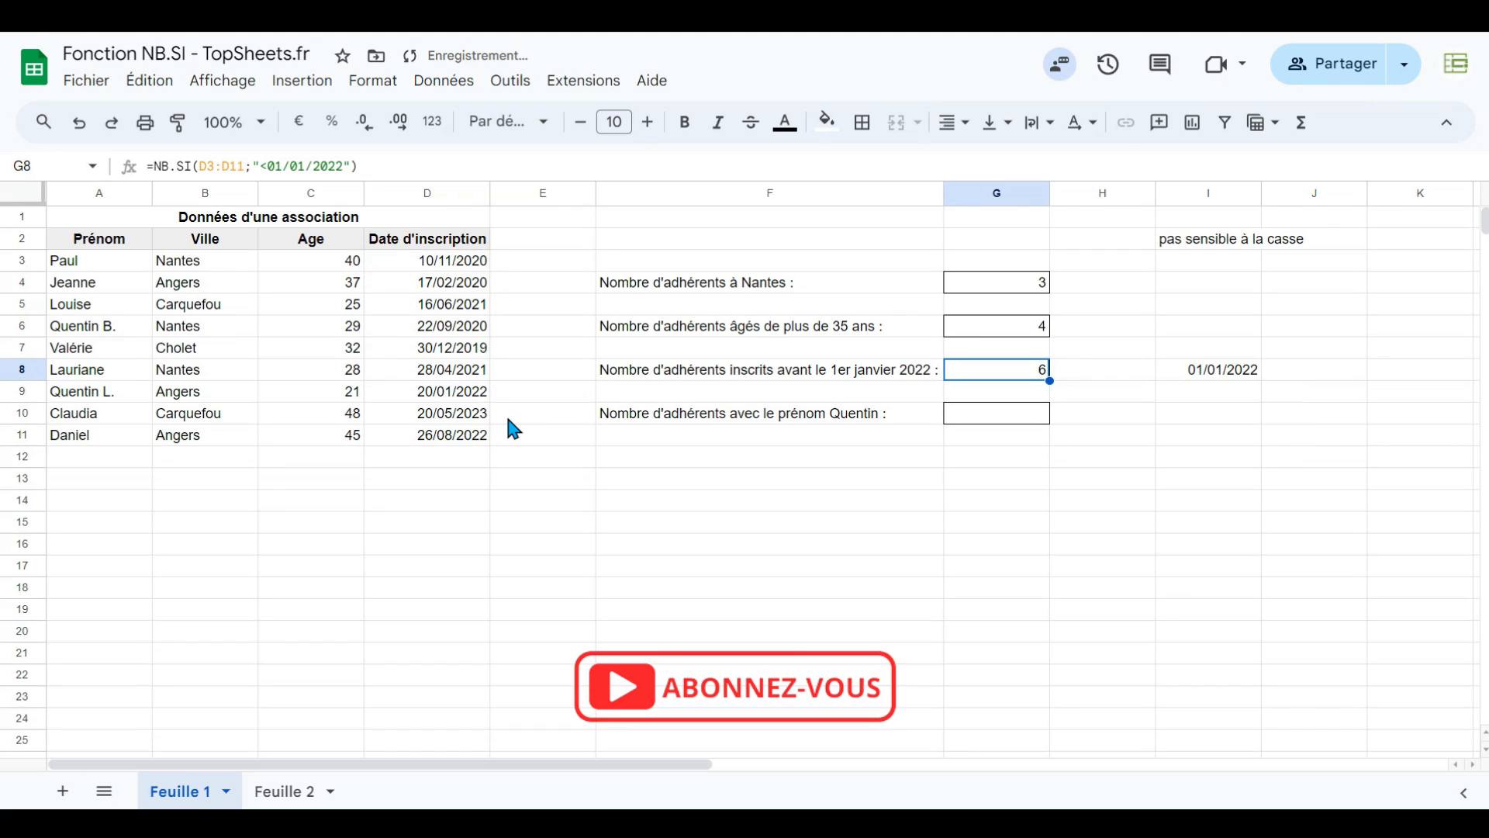
# Step: Select the registration dates D3:D8 and switch the selection summary to Nombre to check the date count
pyautogui.moveTo(462, 260); pyautogui.dragTo(467, 380)
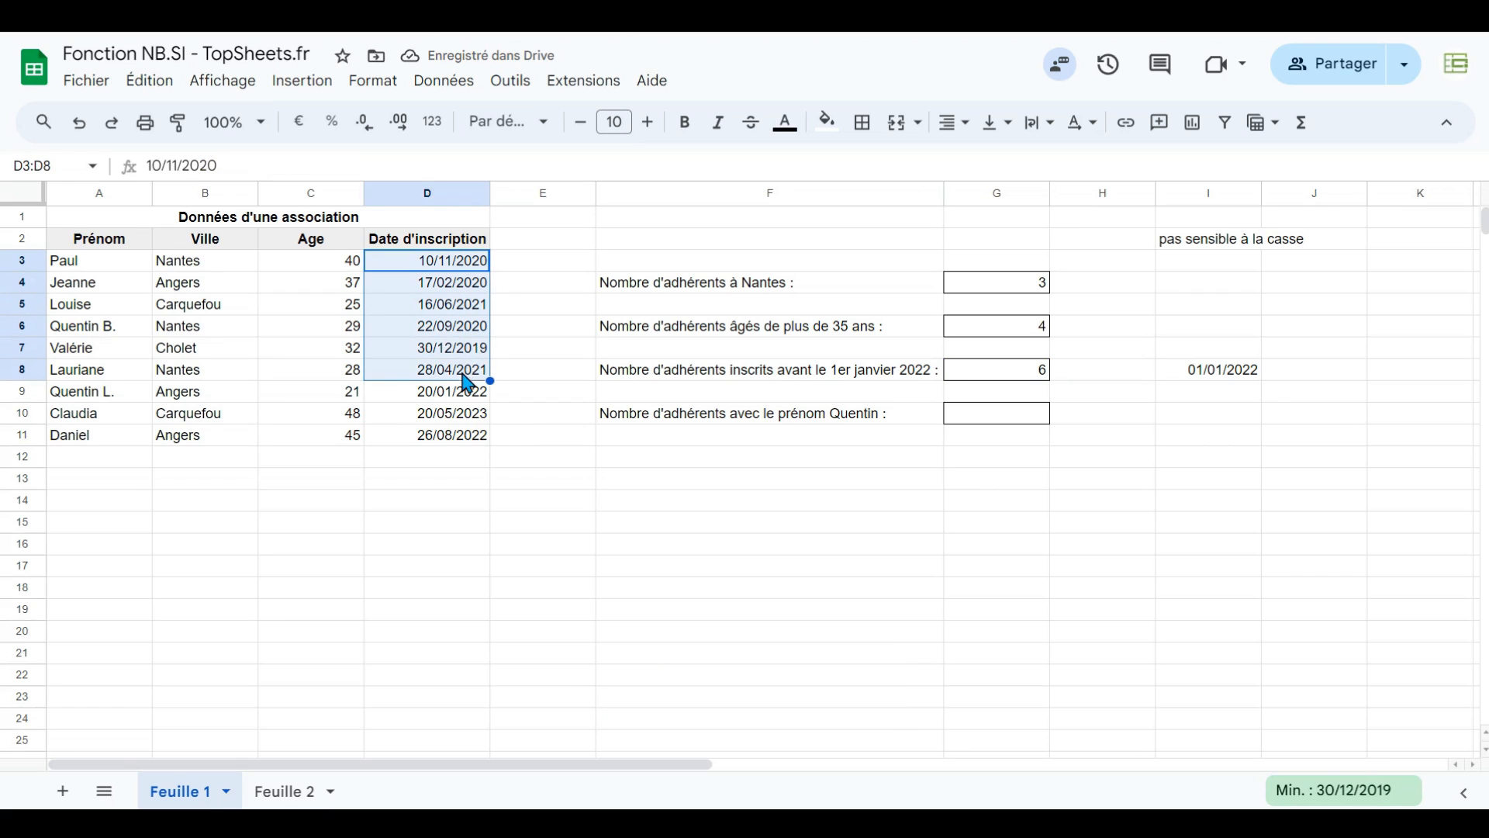
pyautogui.click(1338, 790)
pyautogui.click(1264, 755)
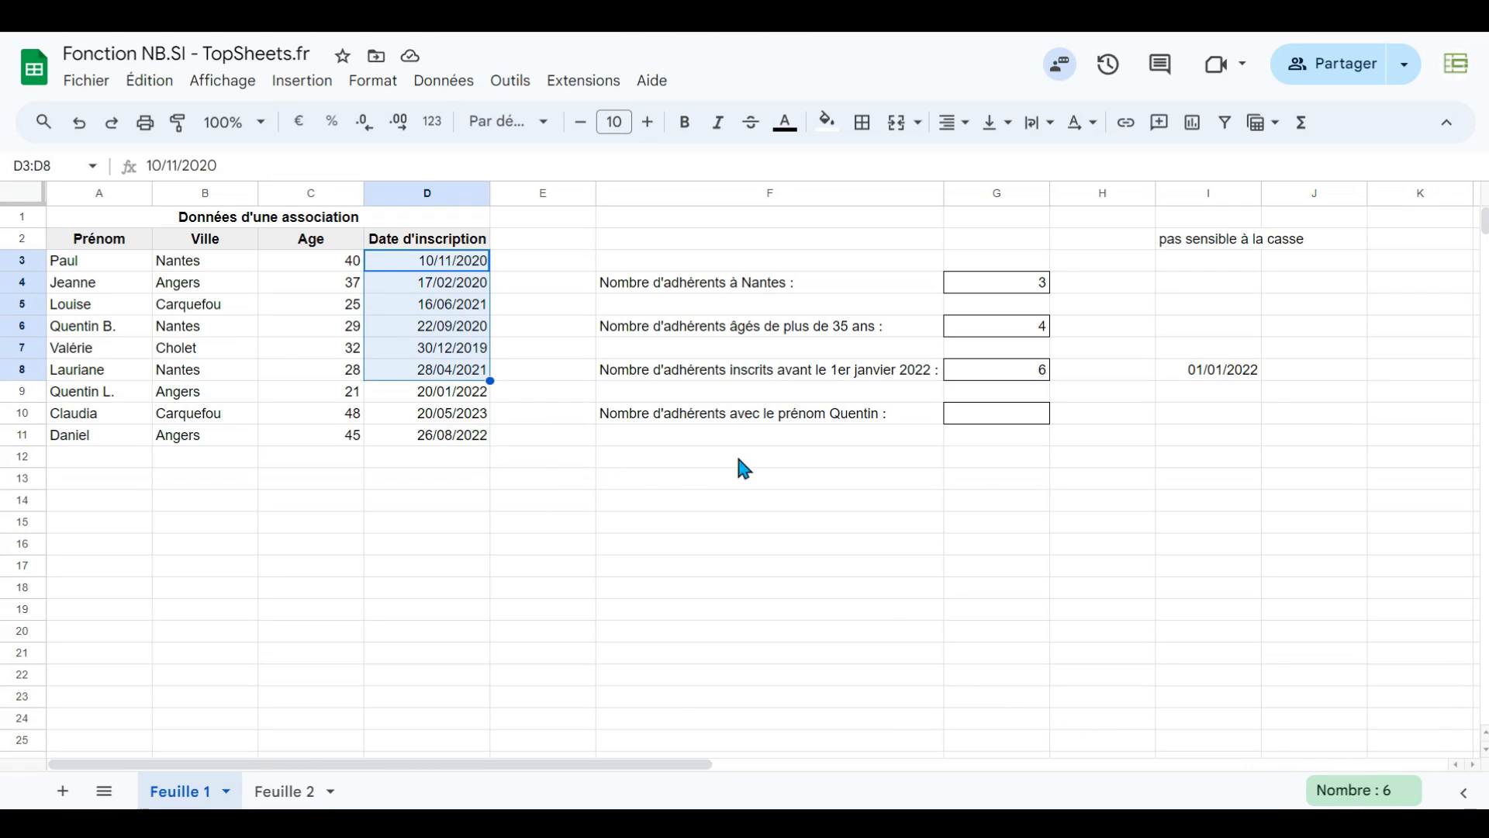
# Step: In the G8 formula, close the quotes right after the < operator and add an & before the date
pyautogui.click(1011, 374)
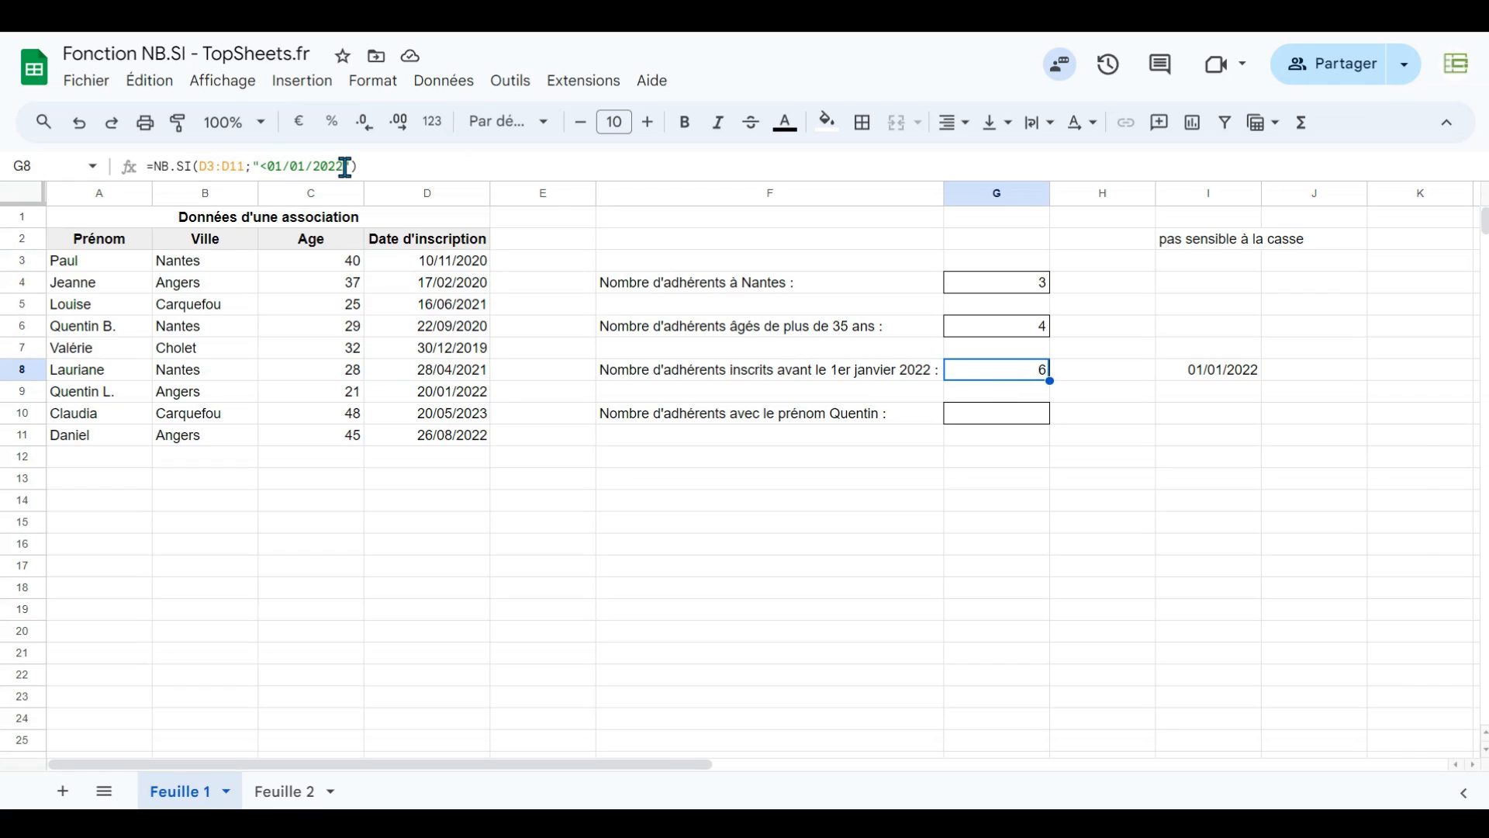
pyautogui.click(1216, 381)
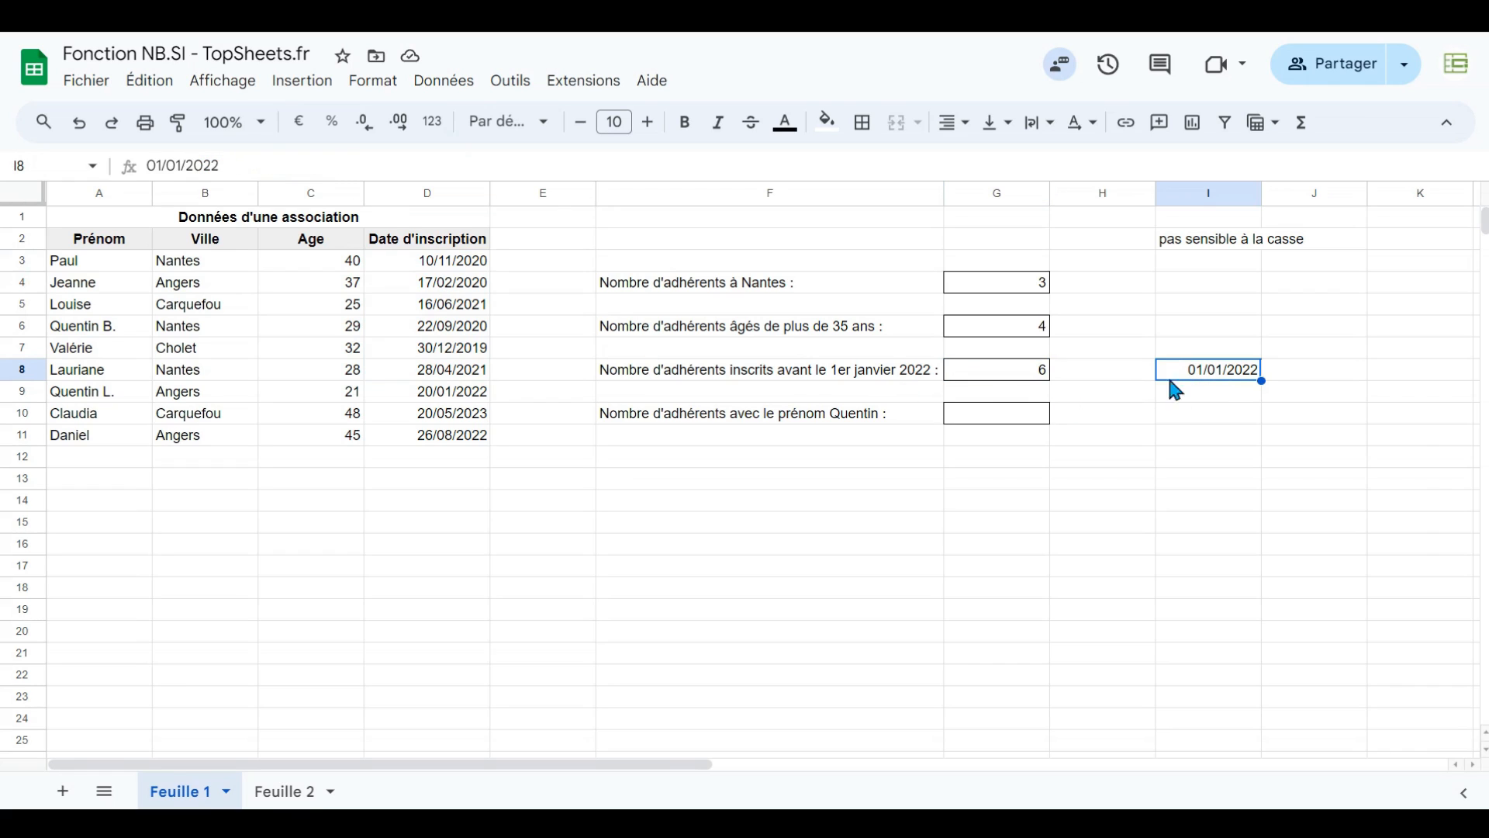
pyautogui.click(1034, 379)
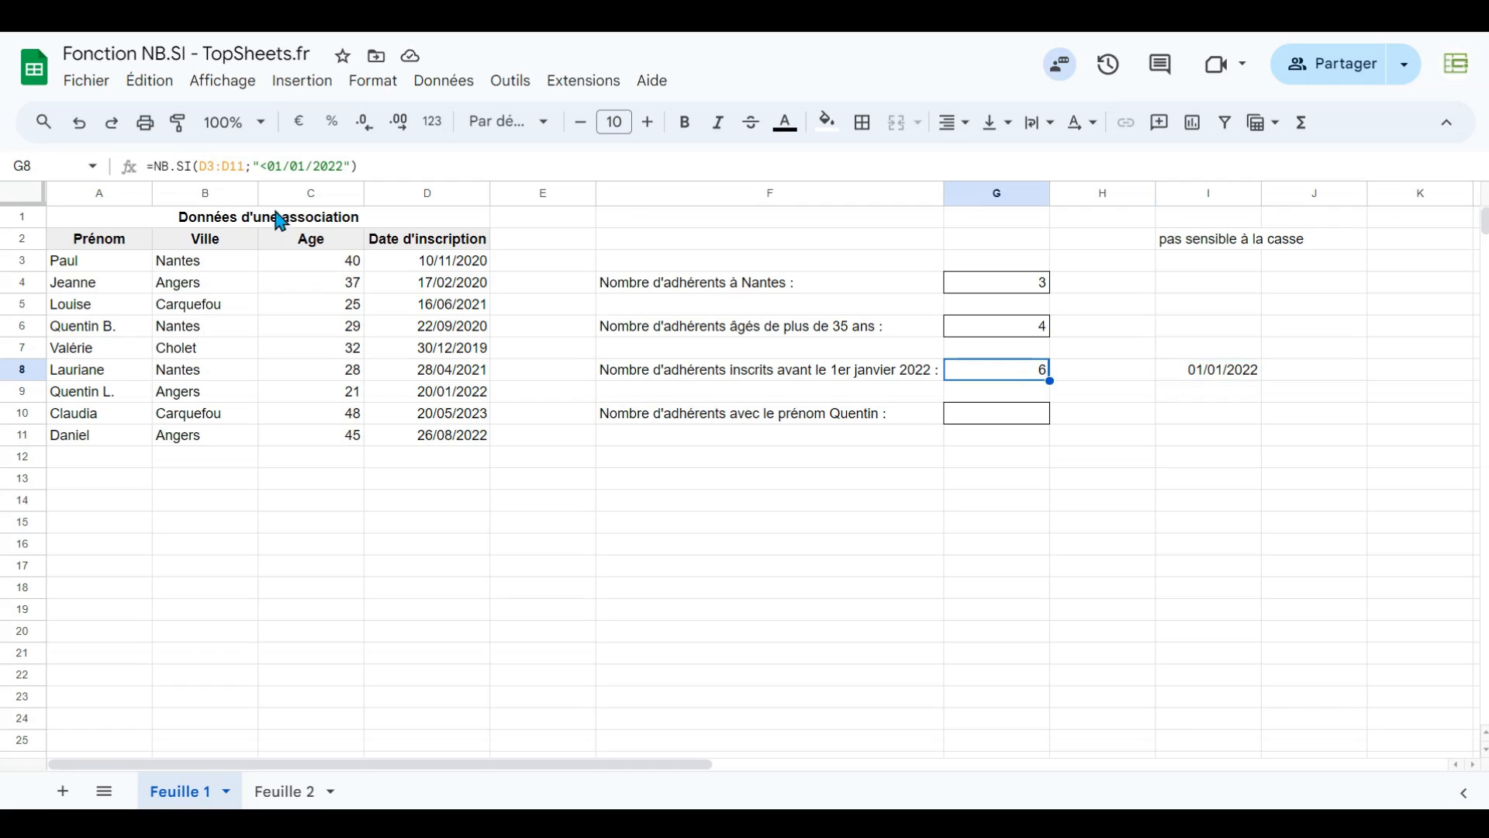
pyautogui.click(268, 166)
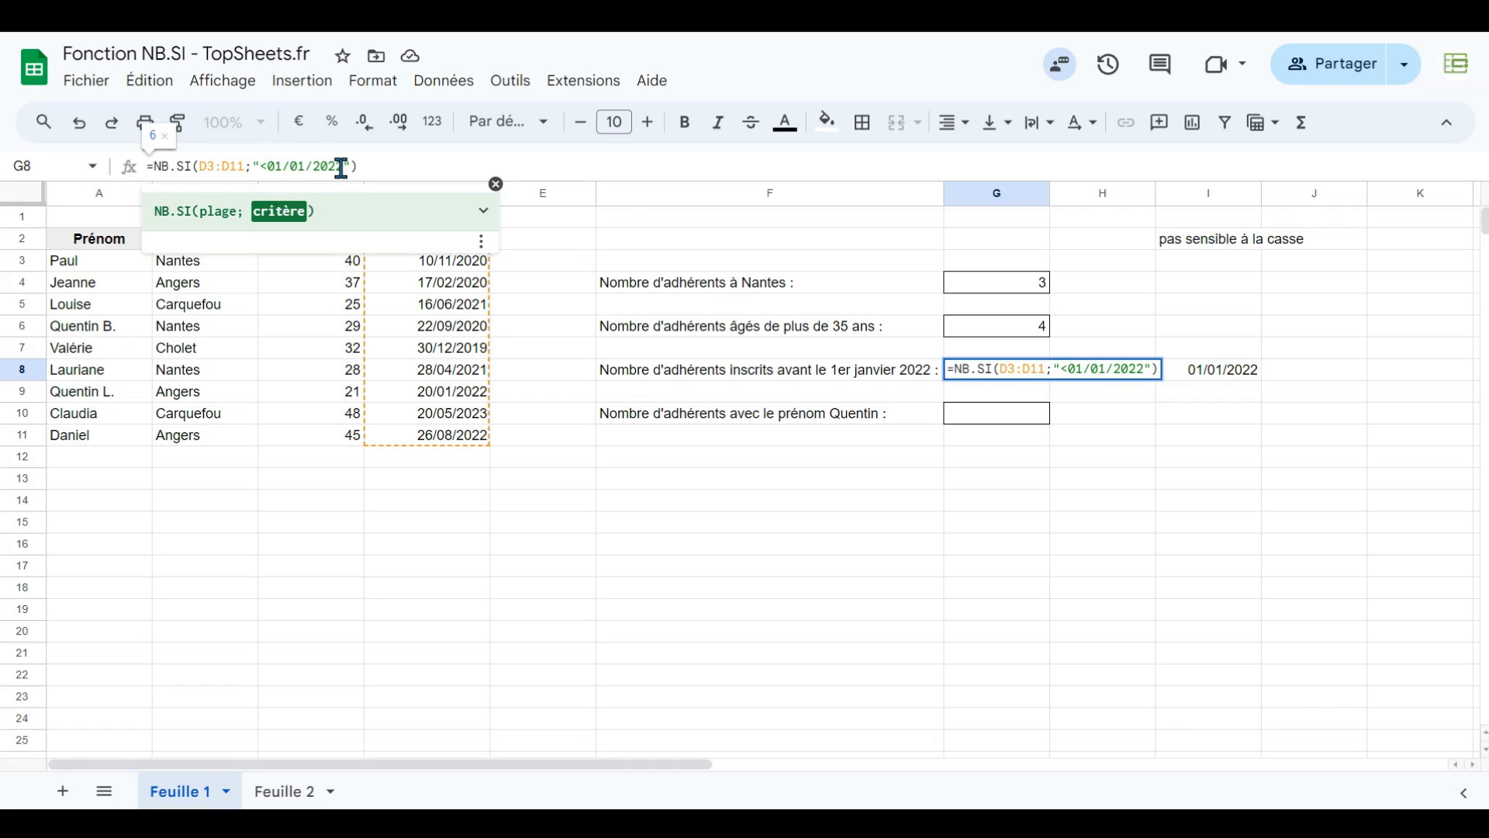
pyautogui.write('"')
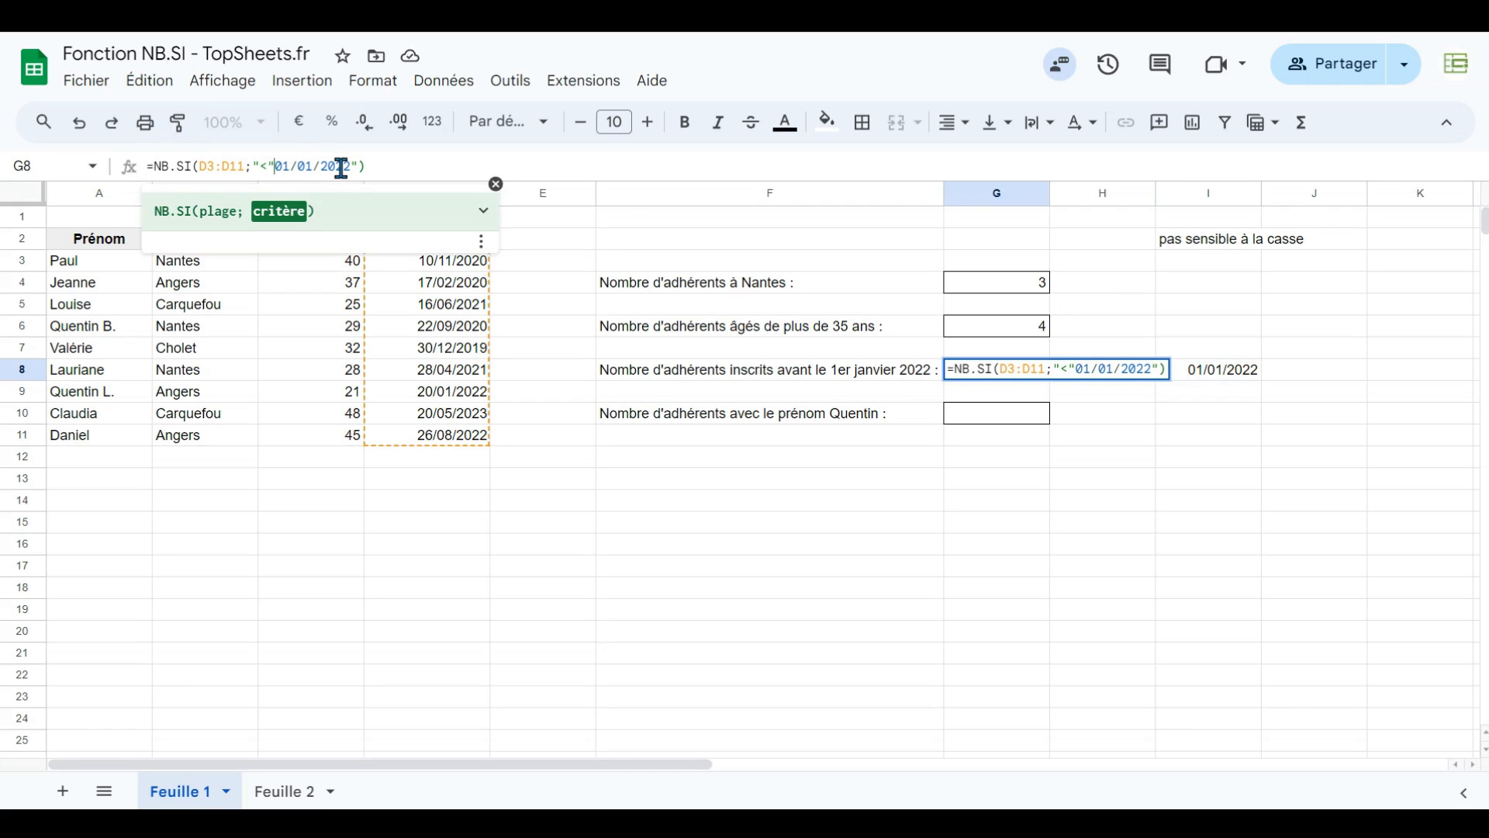
pyautogui.write('&')
# Step: Replace the typed date in the G8 criterion with a reference to I8, giving =NB.SI(D3:D11;"<"&I8)
pyautogui.moveTo(283, 166); pyautogui.dragTo(341, 167)
pyautogui.hotkey('shift', 'Right')
pyautogui.hotkey('shift', 'Right')
pyautogui.hotkey('shift', 'Right')
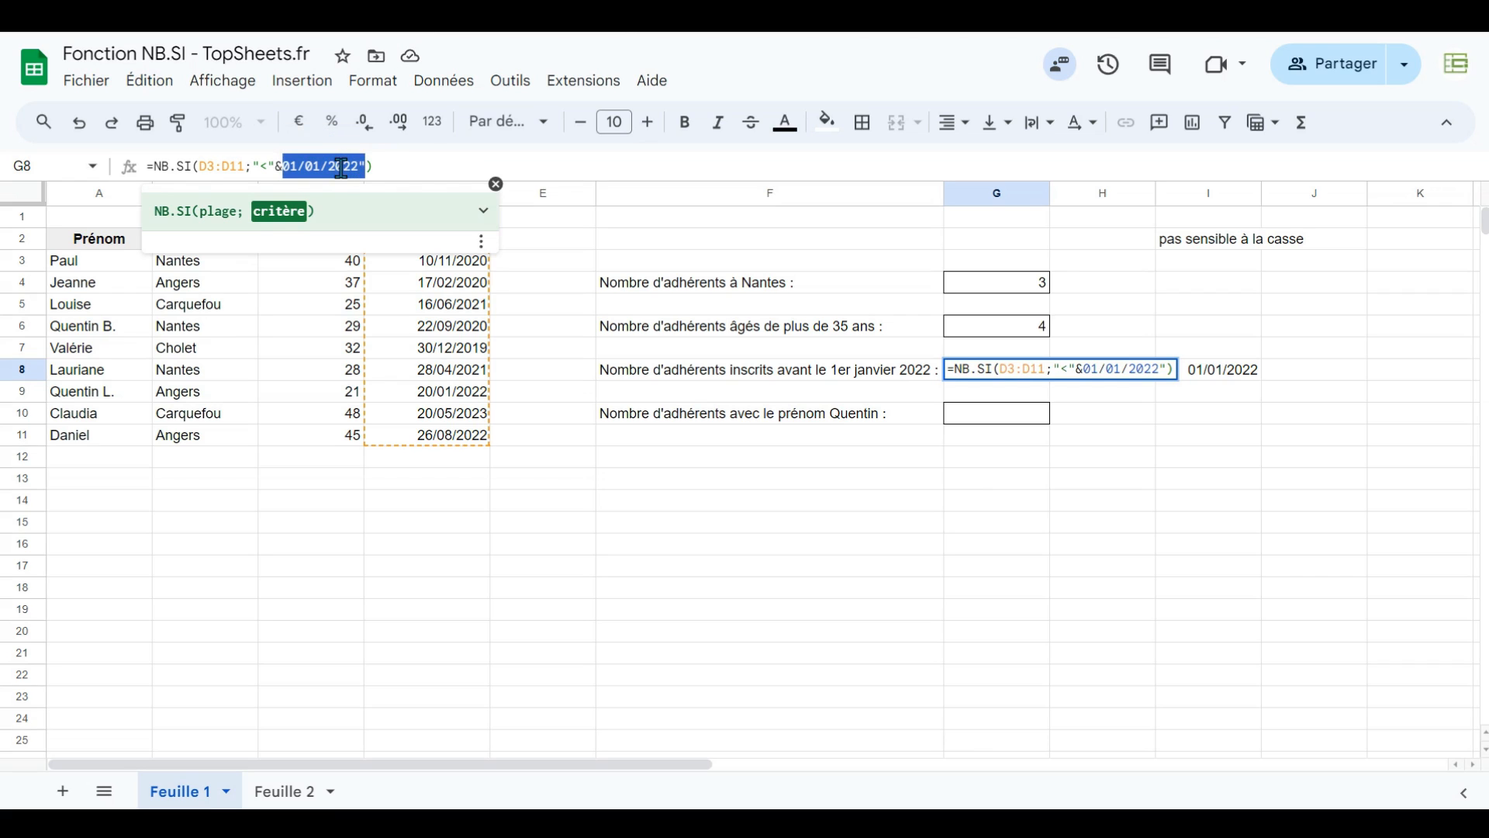
pyautogui.click(1217, 377)
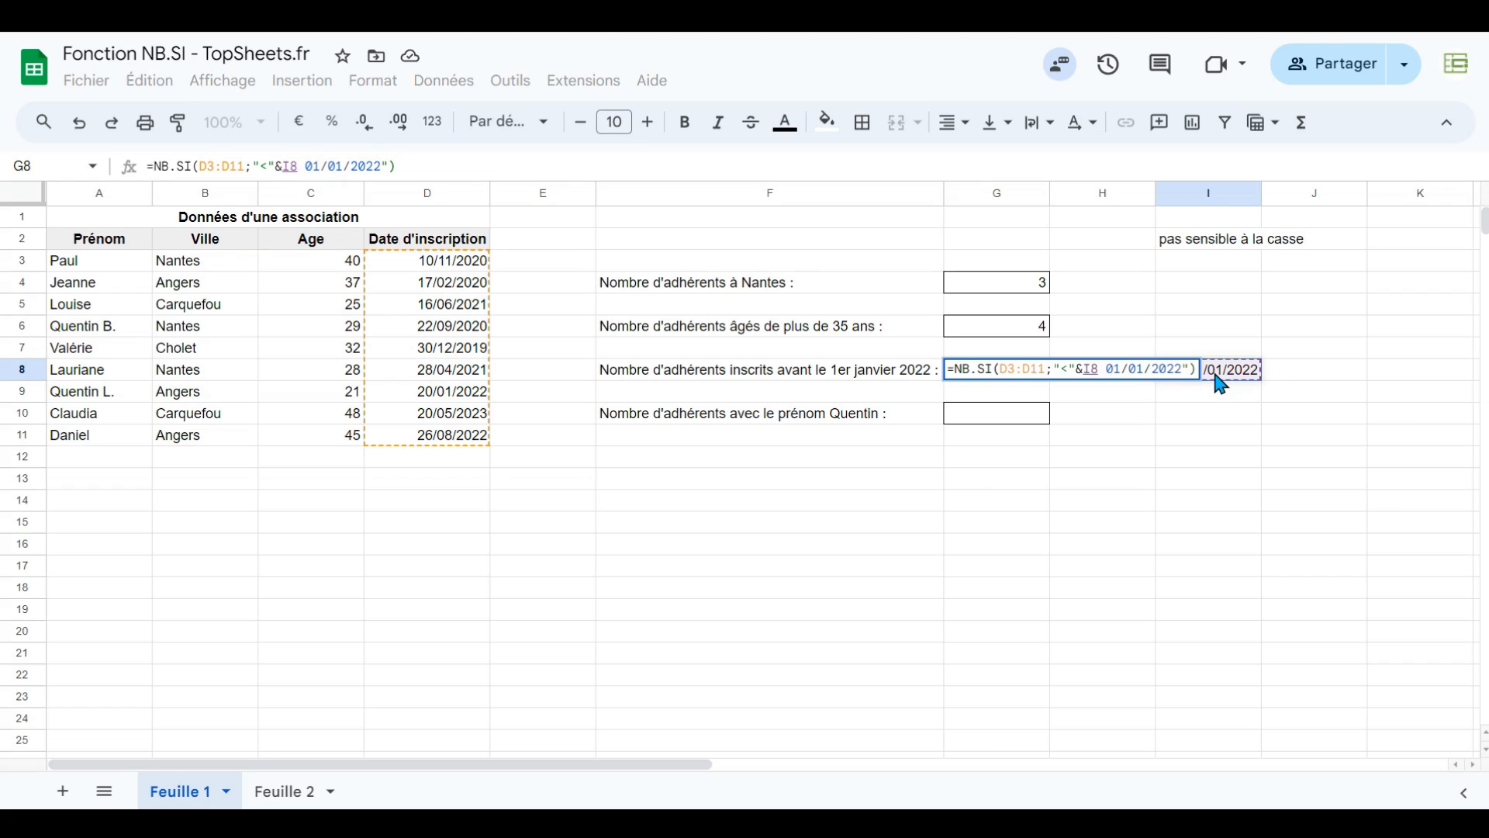
pyautogui.press('Delete')
pyautogui.press('Delete')
pyautogui.press('Delete')
pyautogui.press('Delete')
pyautogui.press('Delete')
pyautogui.press('Delete')
pyautogui.press('Delete')
pyautogui.press('Delete')
pyautogui.press('Delete')
pyautogui.press('Delete')
pyautogui.press('Delete')
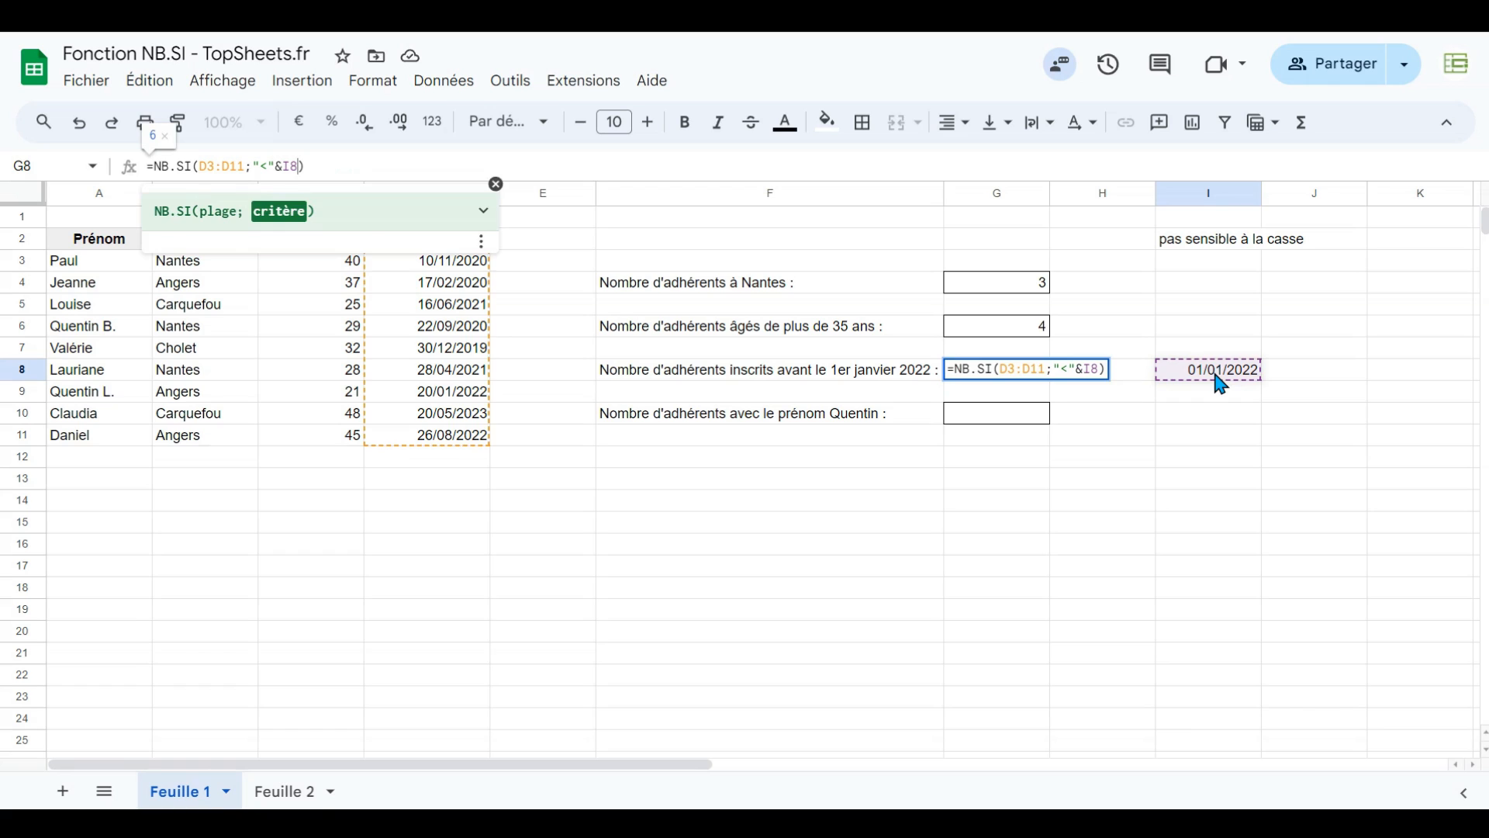
pyautogui.press('Return')
pyautogui.press('Up')
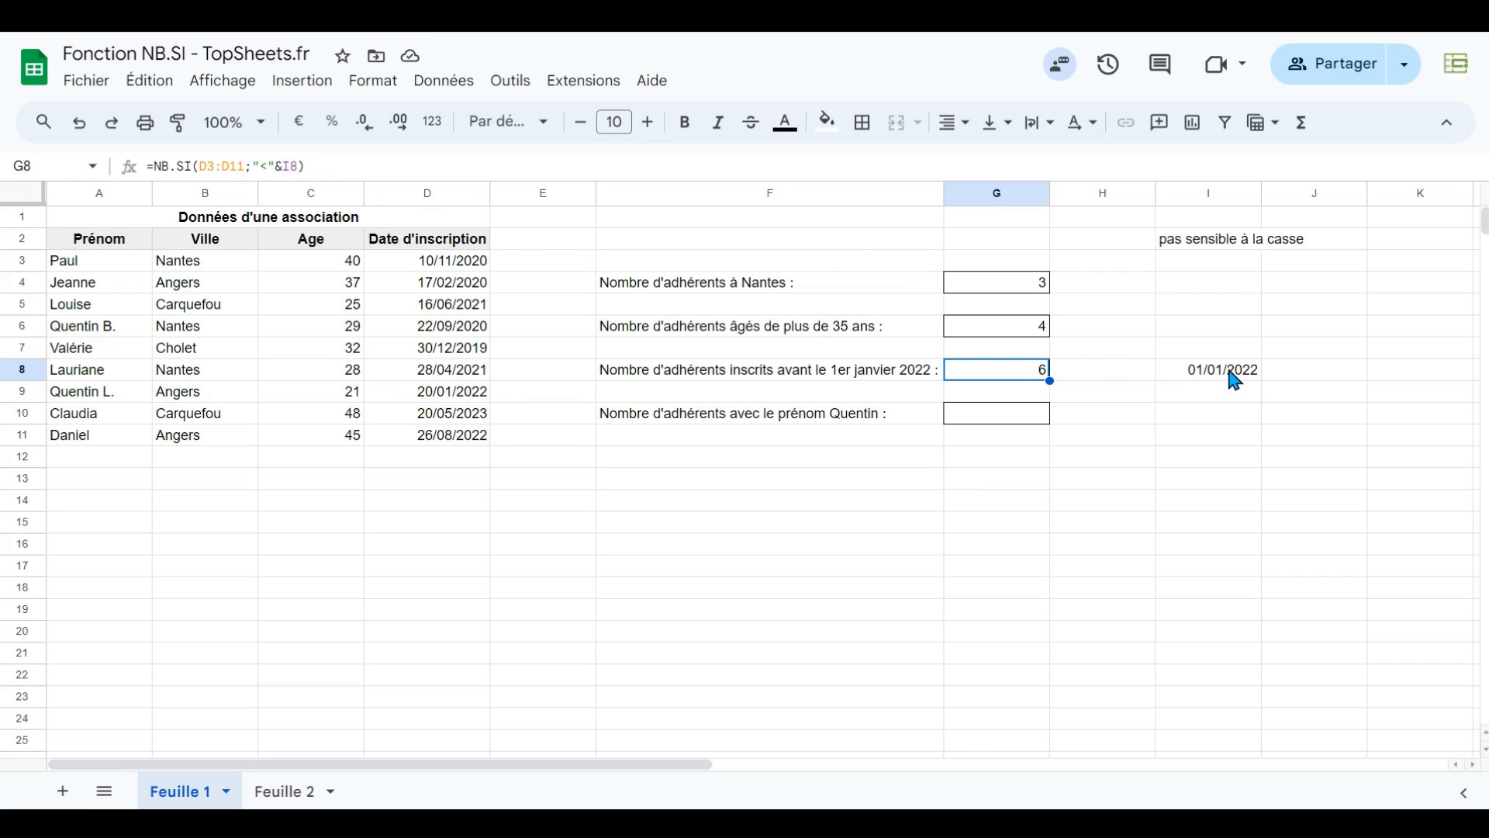
# Step: Compare the first-name question in F10 with the matching first names in A6 and A9
pyautogui.click(746, 417)
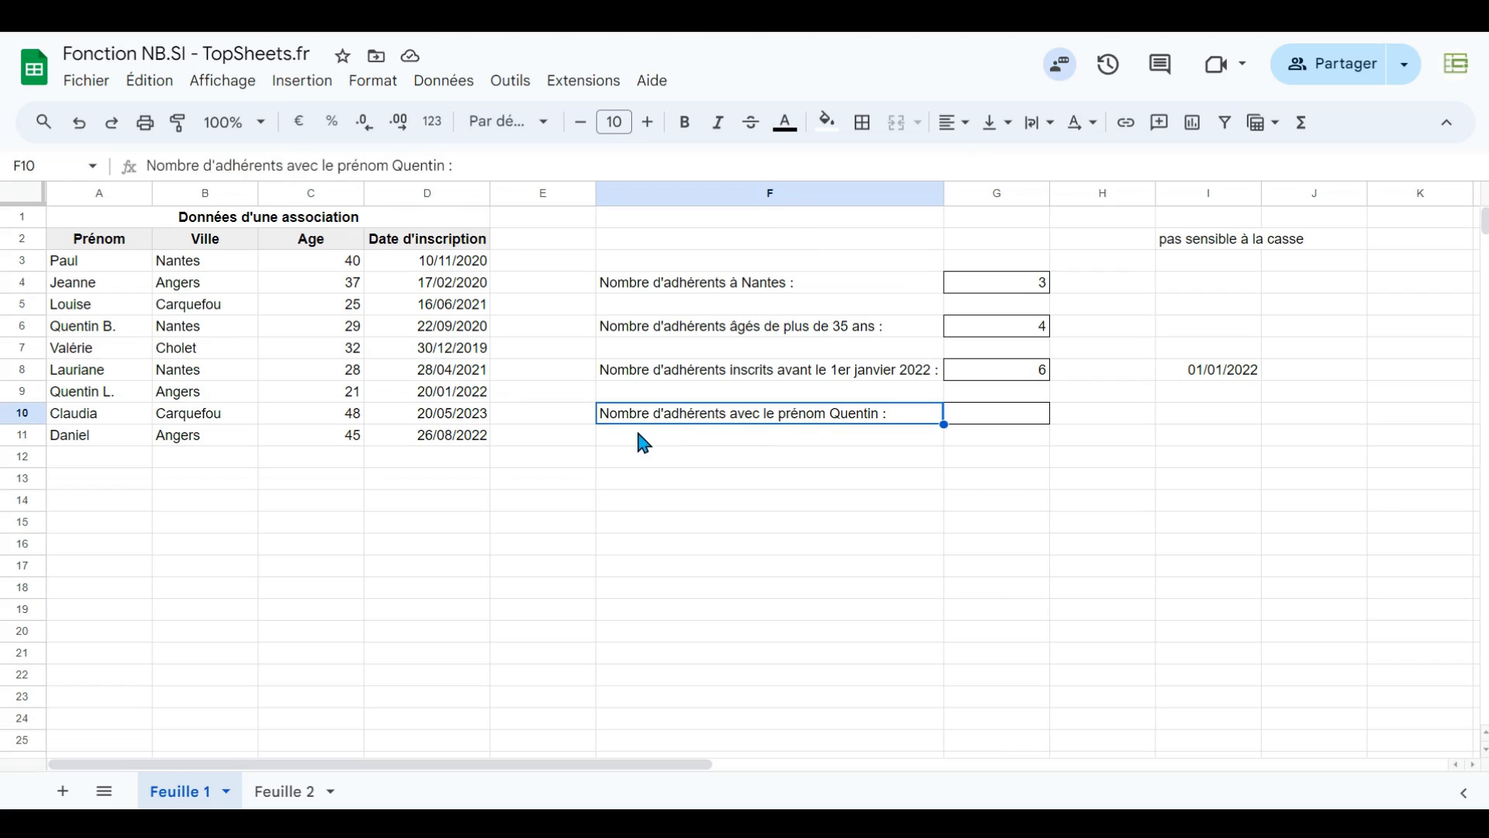
pyautogui.click(991, 416)
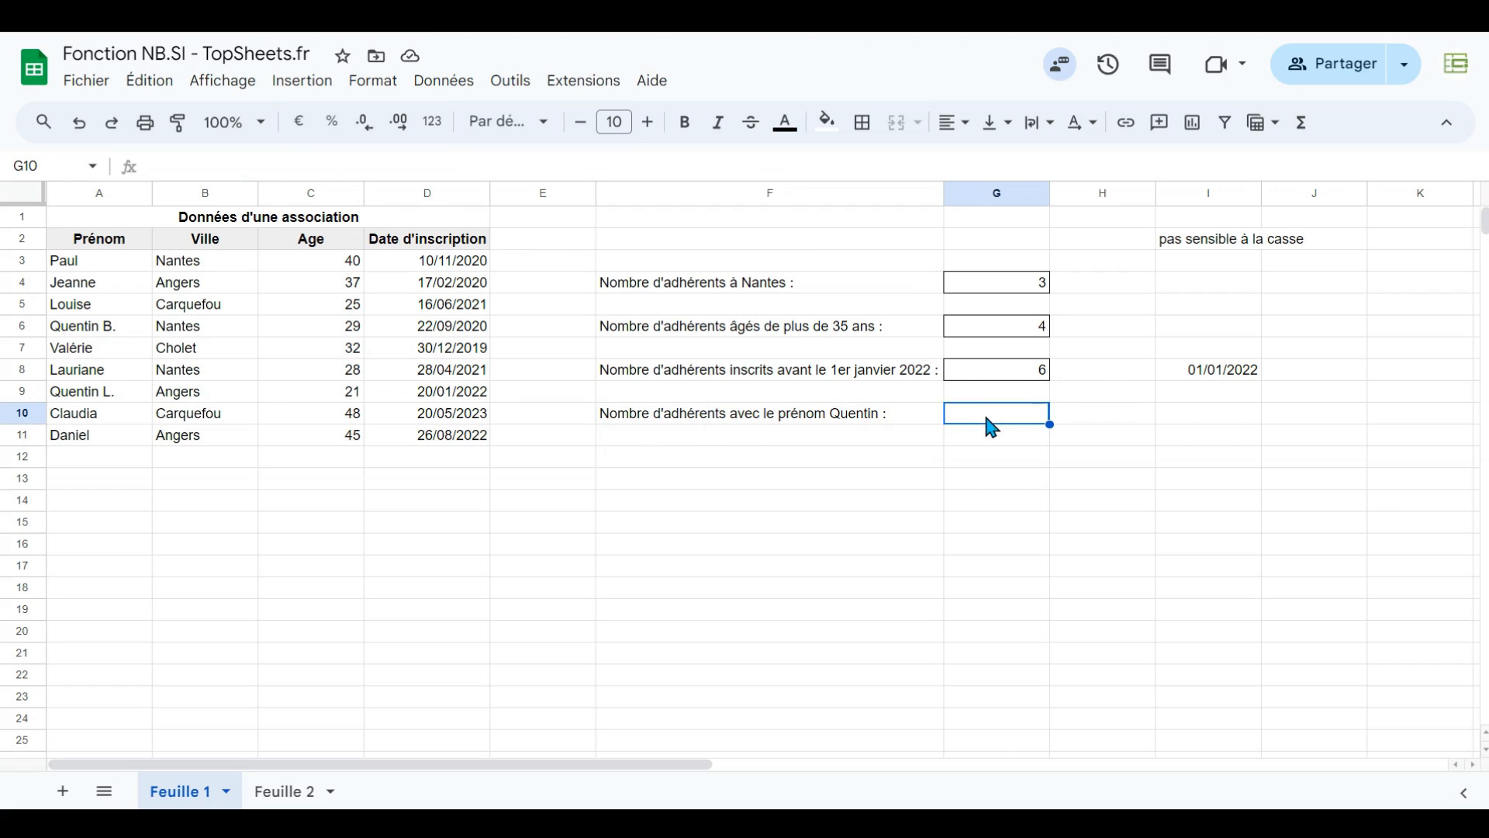
pyautogui.click(869, 416)
pyautogui.click(978, 423)
pyautogui.click(864, 418)
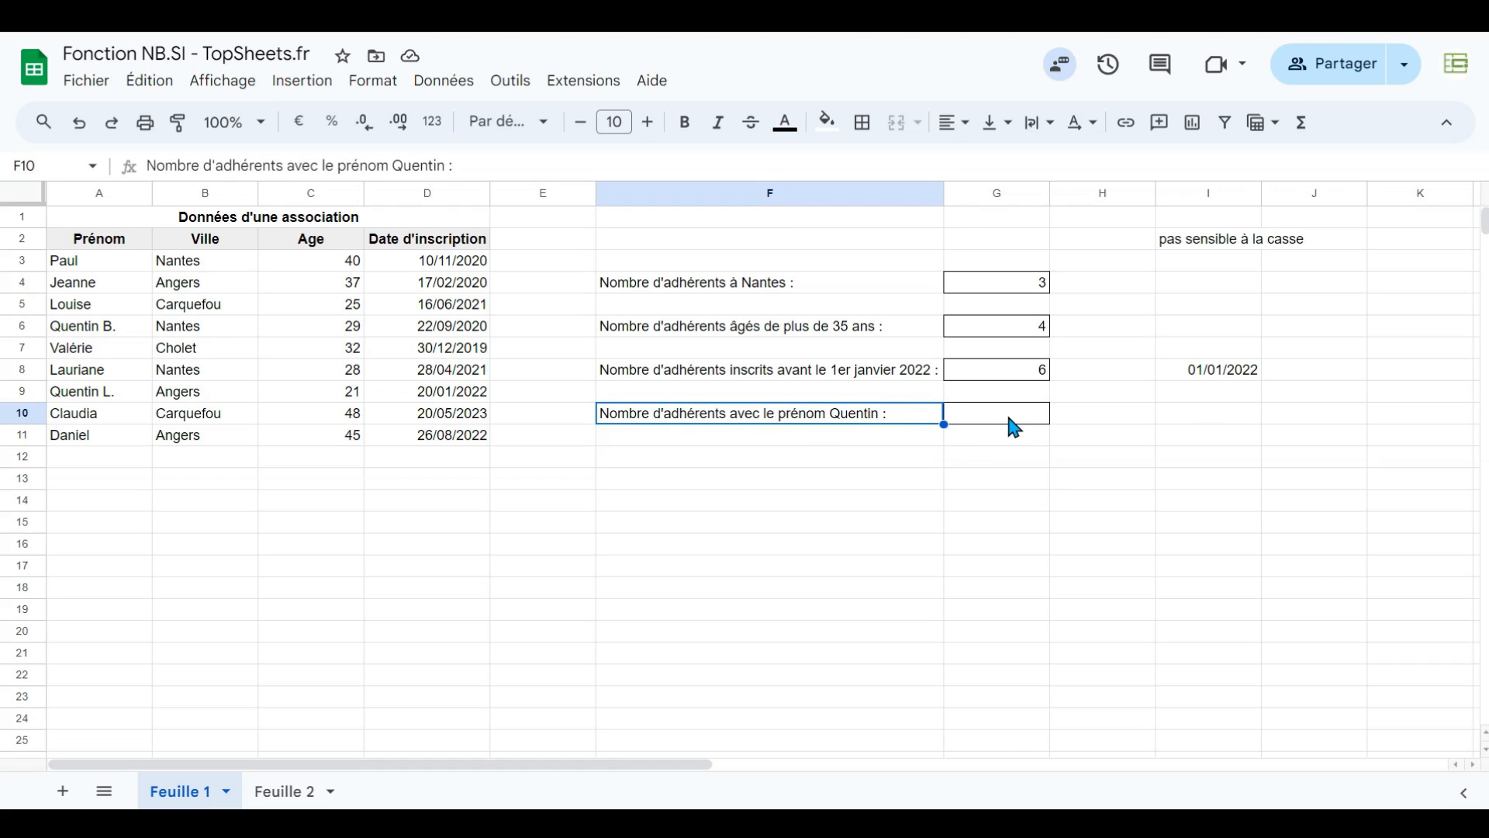
pyautogui.click(118, 332)
pyautogui.click(123, 397)
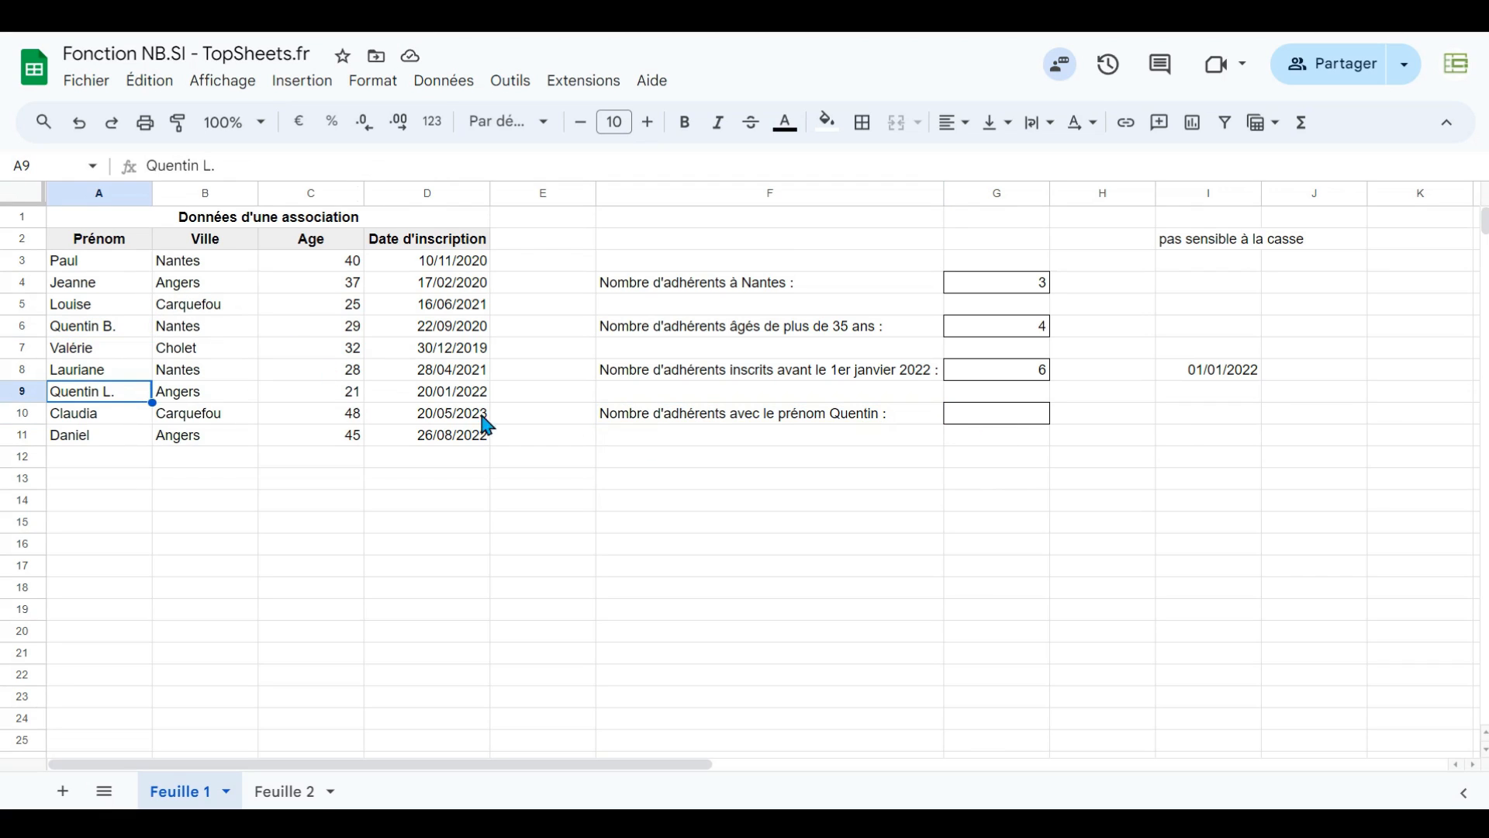
# Step: Enter an NB.SI formula in G10 over A3:A11, with the first name asked for in F10 as the quoted criterion
pyautogui.click(881, 422)
pyautogui.click(978, 418)
pyautogui.write('=NB.SI(')
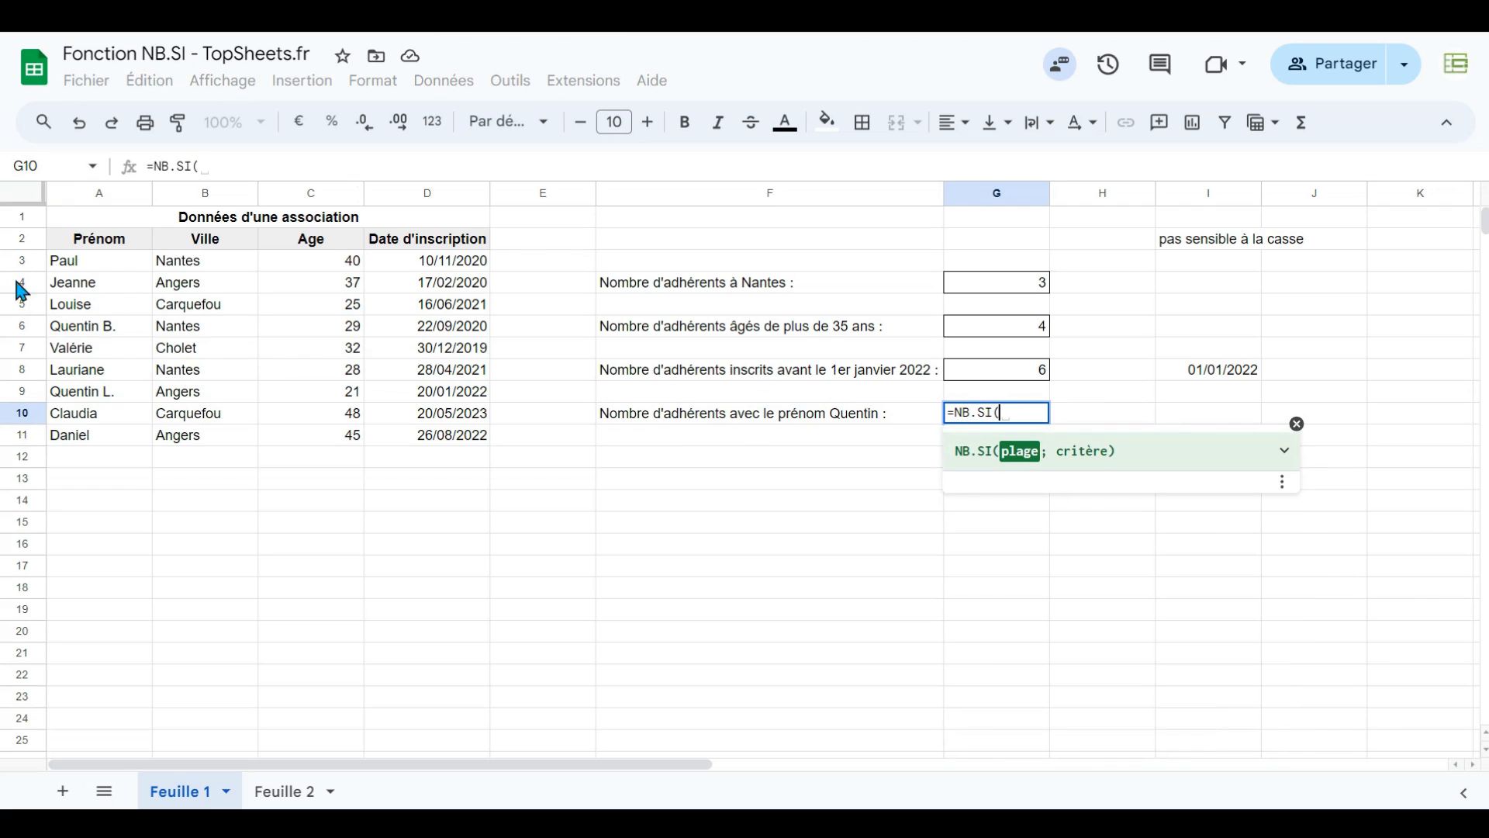
pyautogui.moveTo(103, 259); pyautogui.dragTo(96, 439)
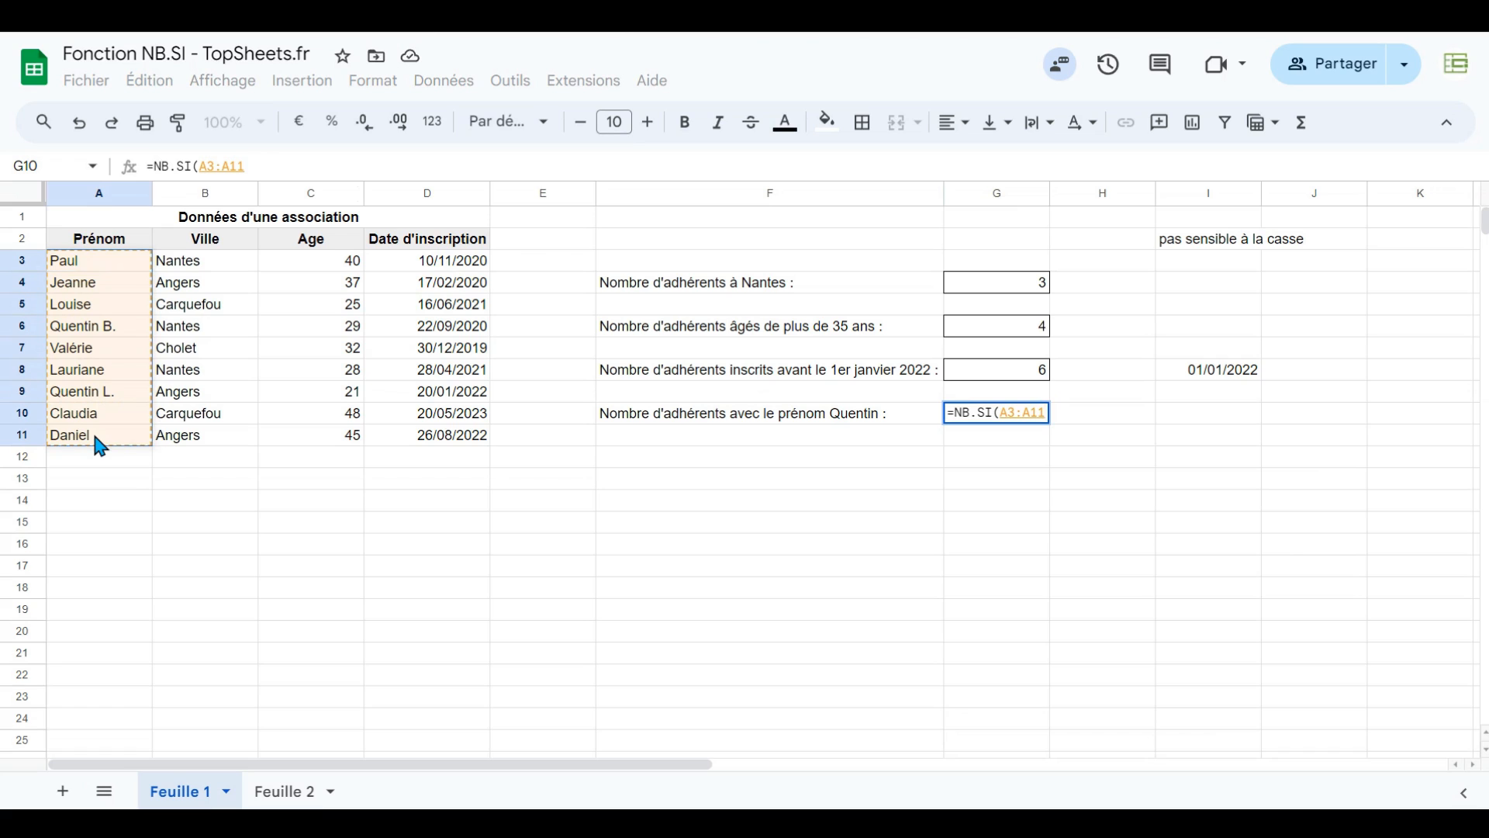
pyautogui.write(';"Quentin')
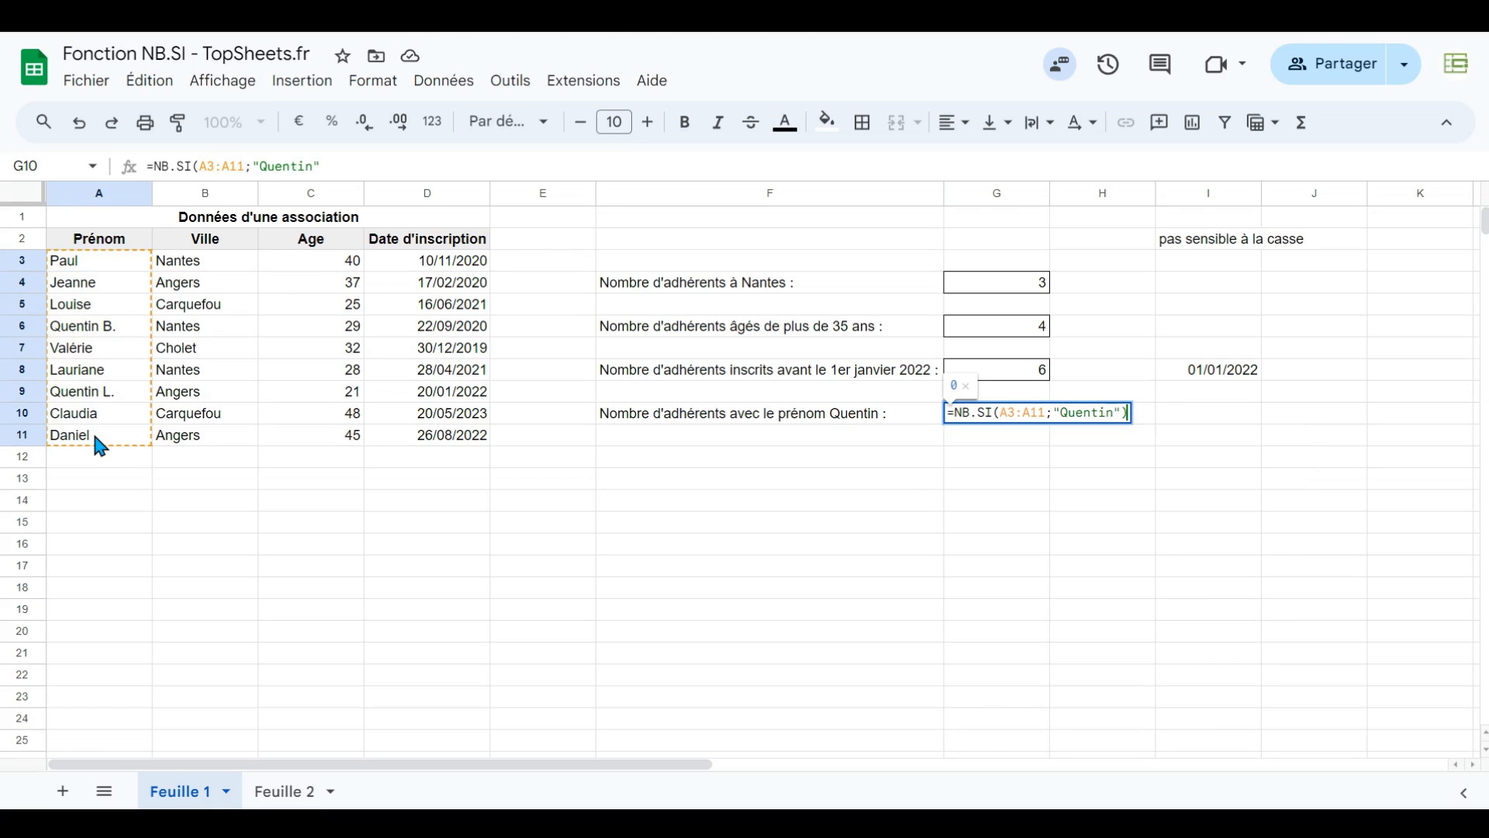
pyautogui.press('Return')
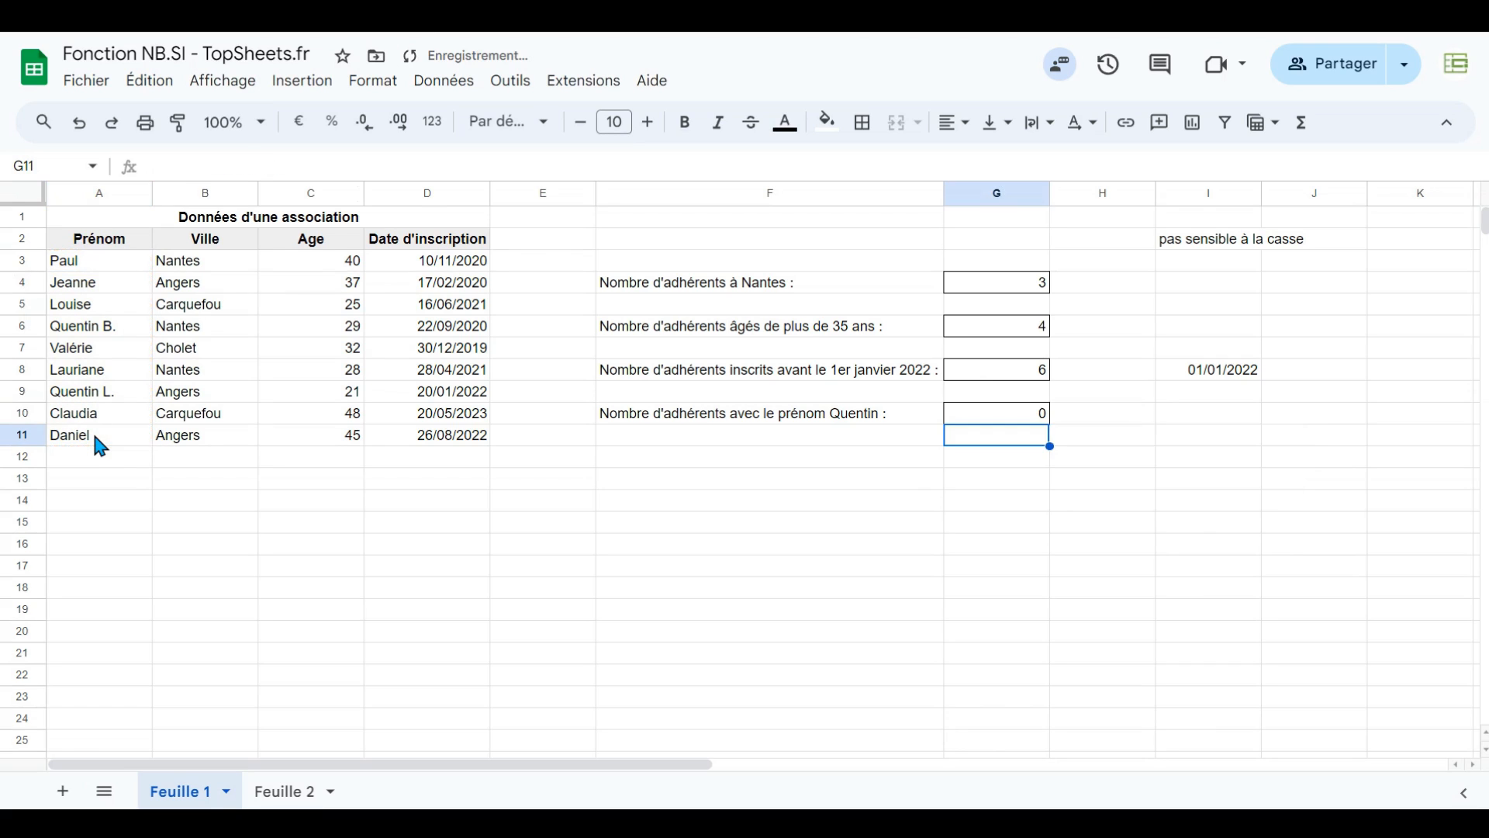
pyautogui.press('Up')
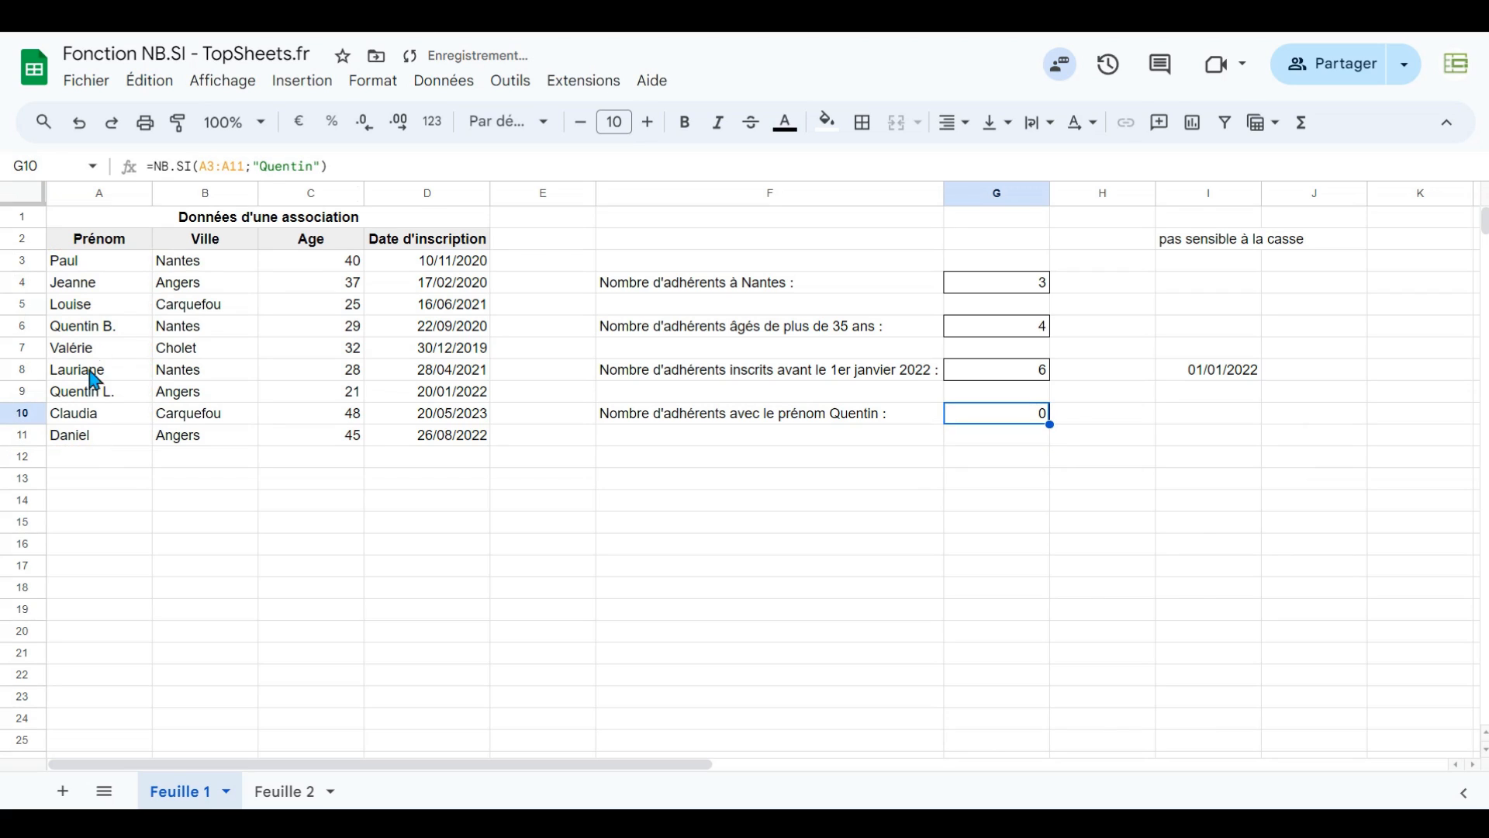
# Step: Add an asterisk wildcard before and after the first name in the G10 criterion to count cells containing it
pyautogui.doubleClick(1015, 419)
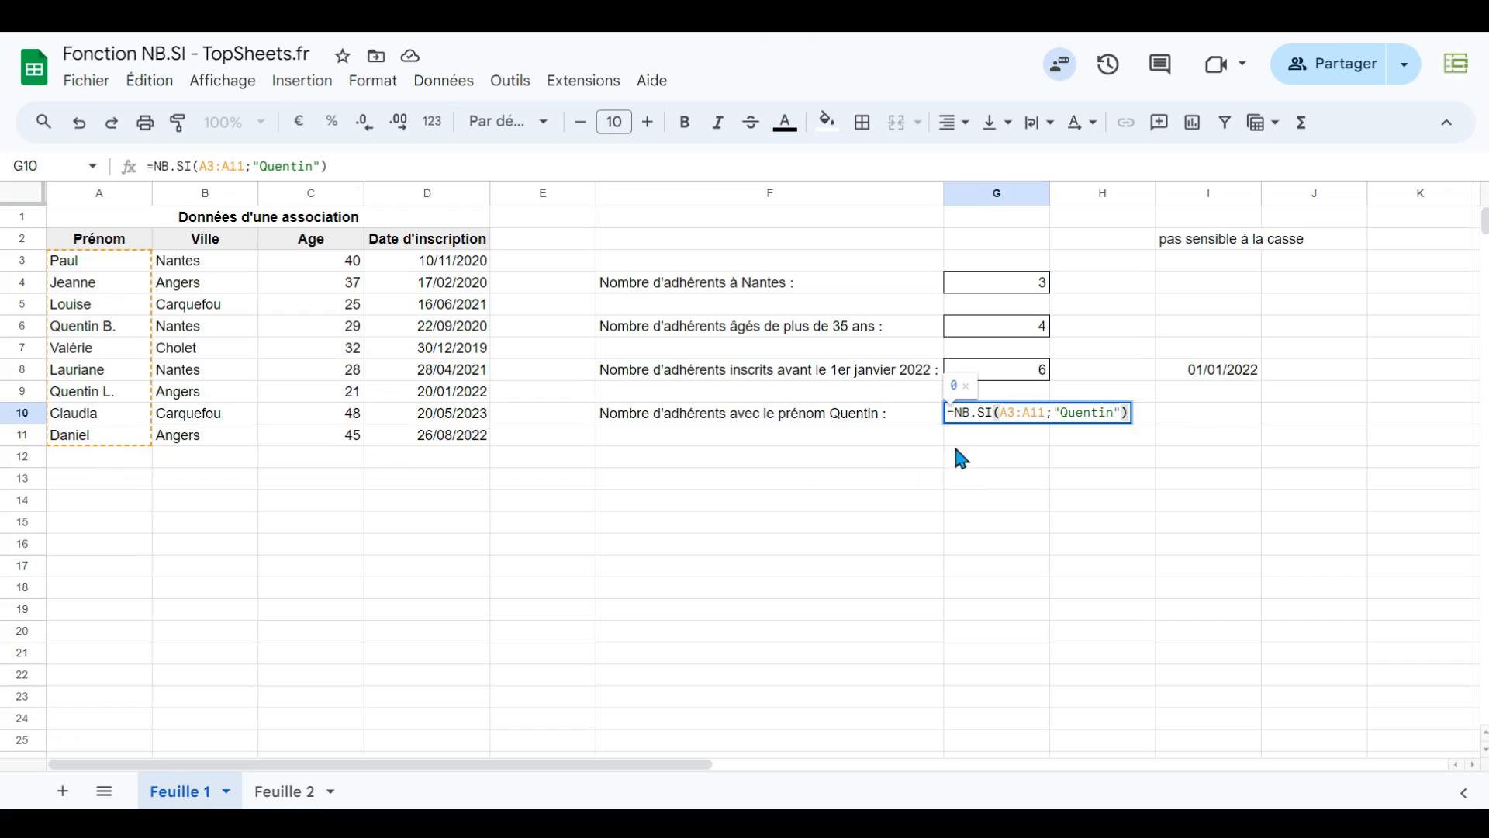
pyautogui.click(1060, 413)
pyautogui.write('*')
pyautogui.click(1123, 406)
pyautogui.write('*')
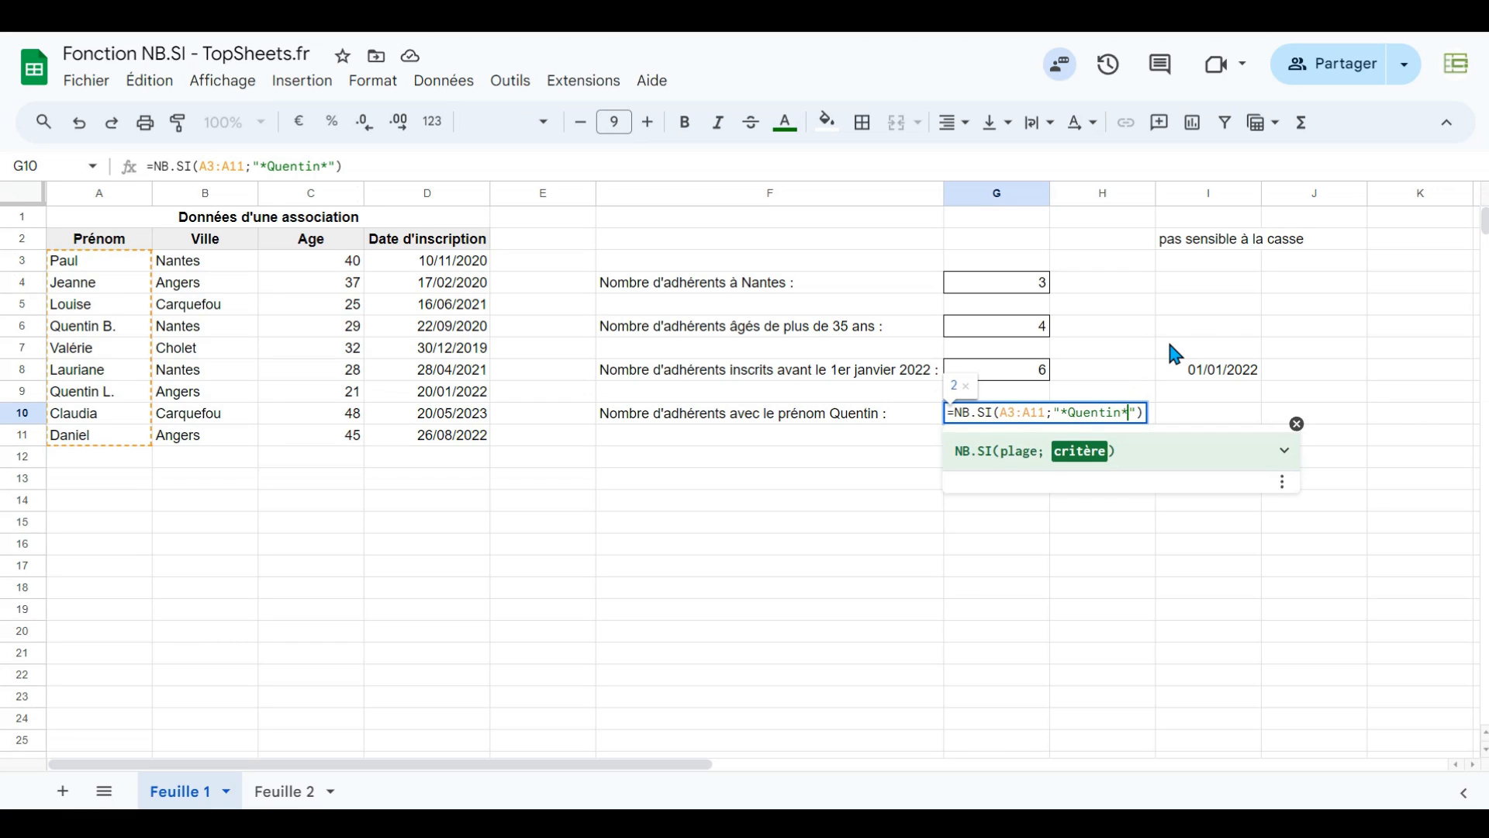
pyautogui.press('Return')
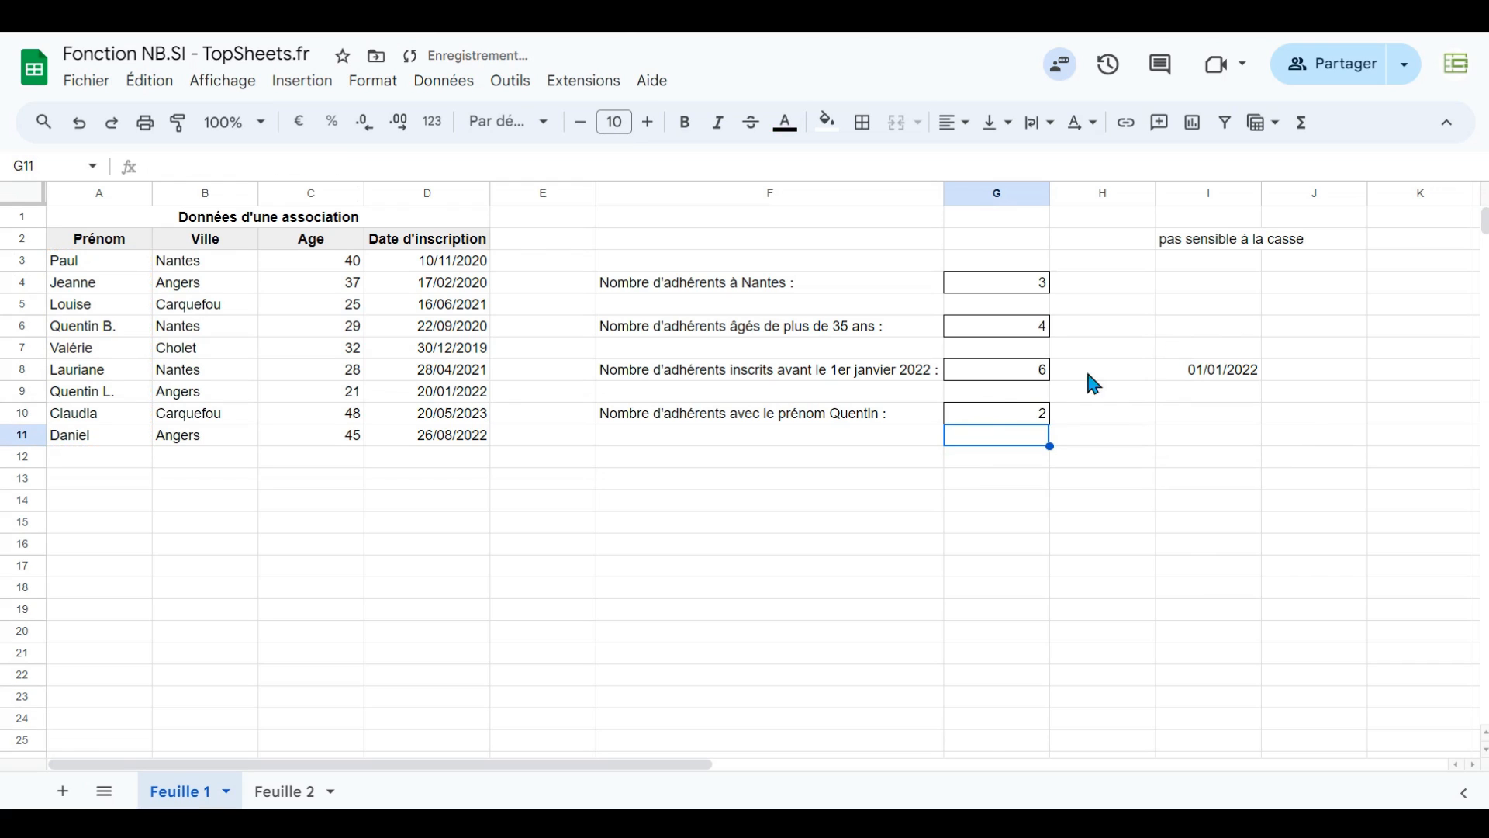
pyautogui.click(1000, 419)
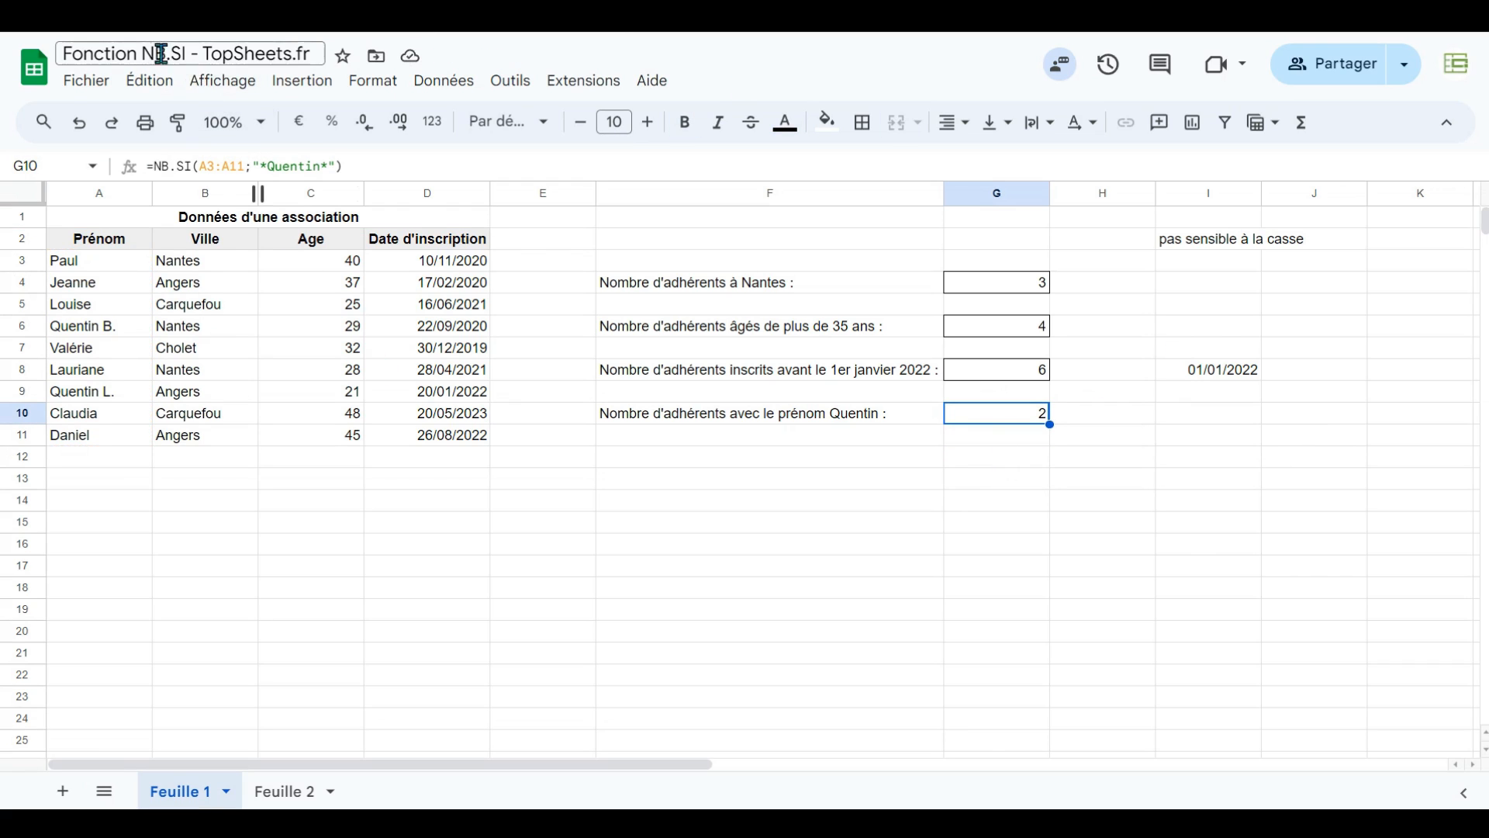